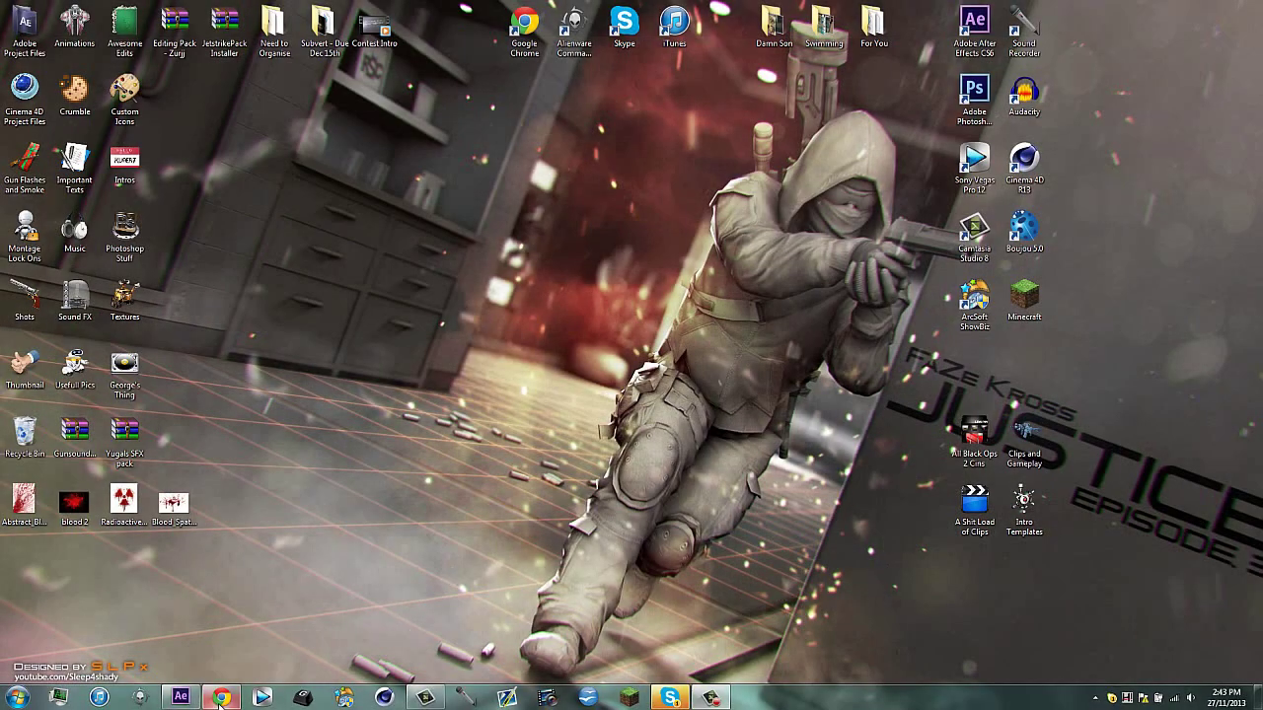
Open the Awesome Edits folder, play the Love Me video and close the folder window.
double_click(124, 28)
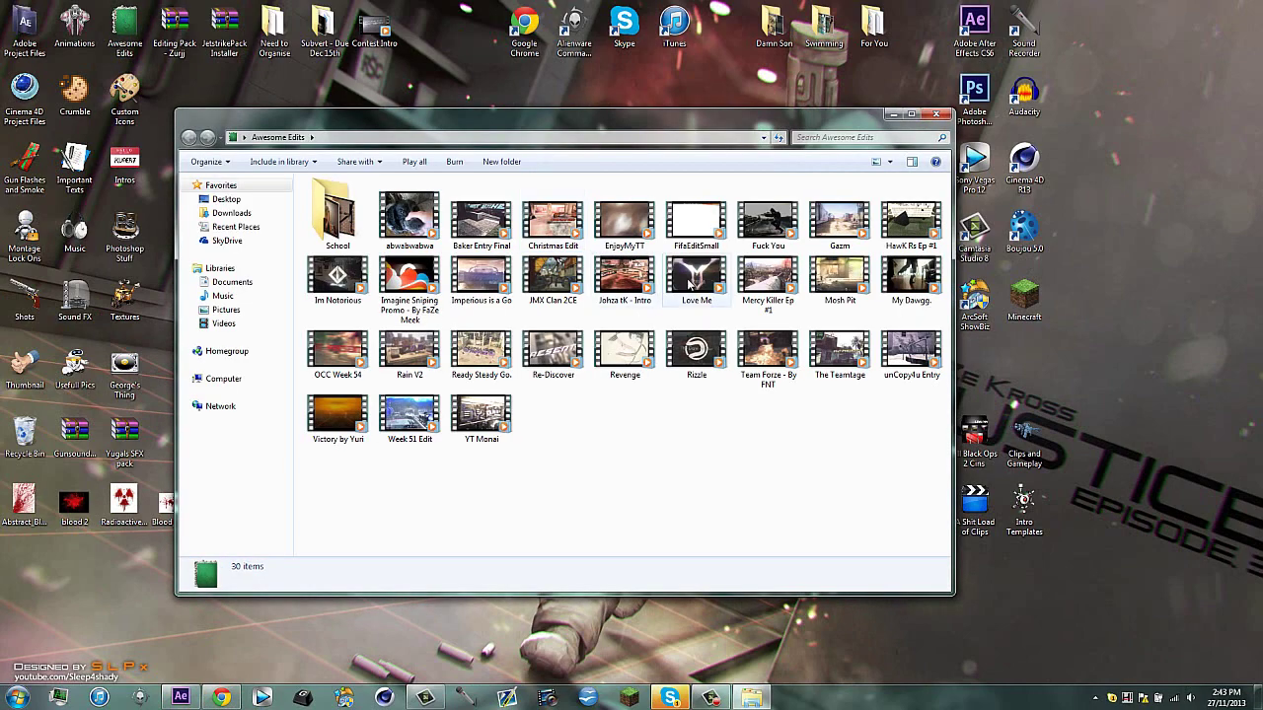
double_click(689, 282)
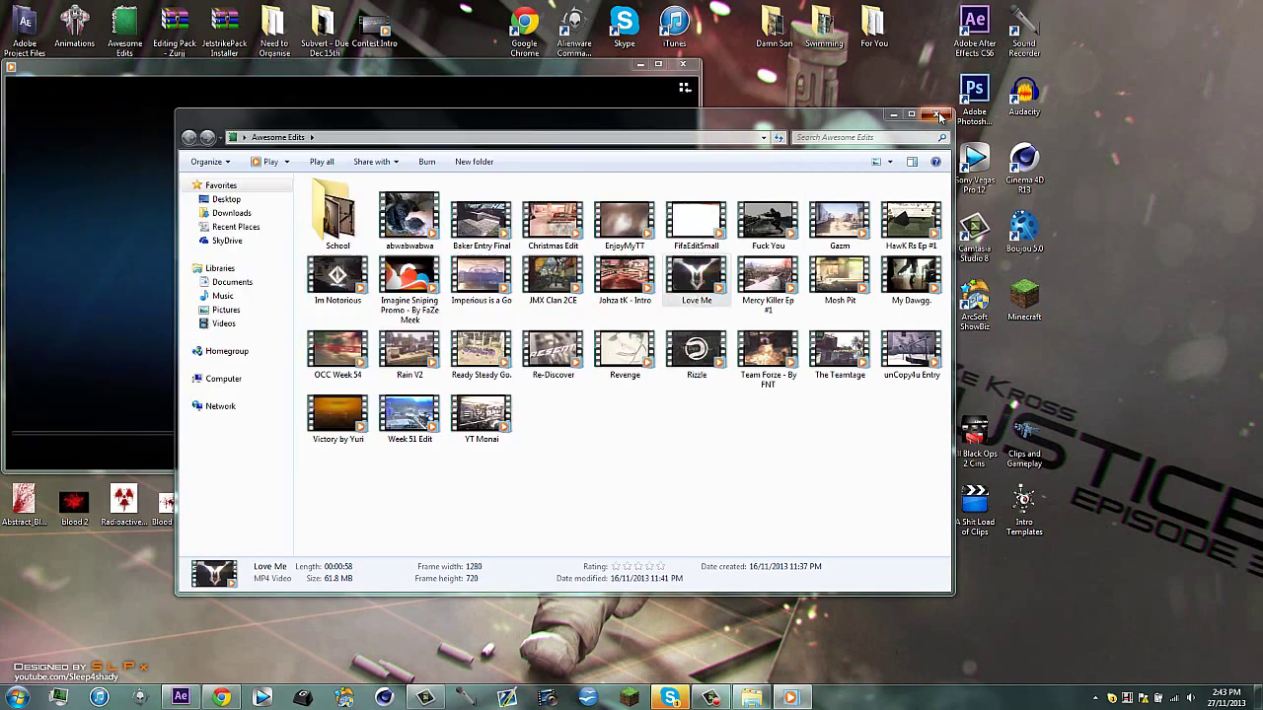
left_click(938, 117)
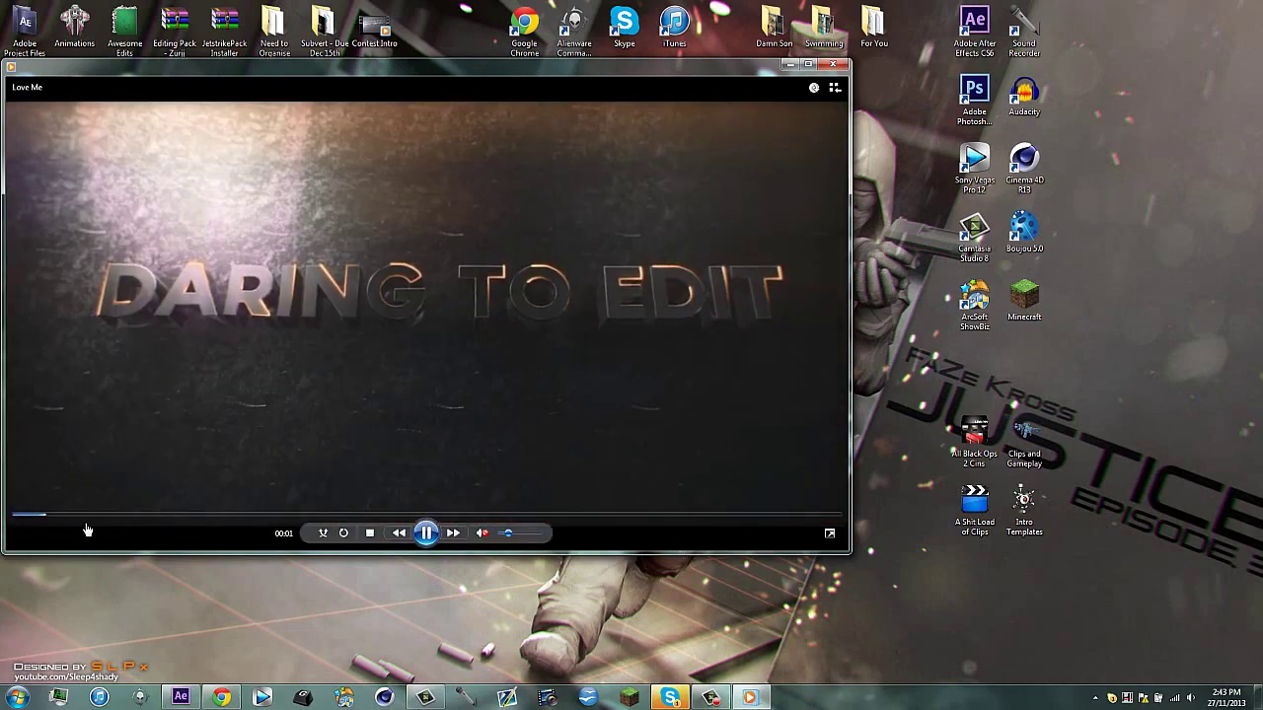
Jump ahead in Love Me and pause it on the gameplay shot.
left_click(105, 516)
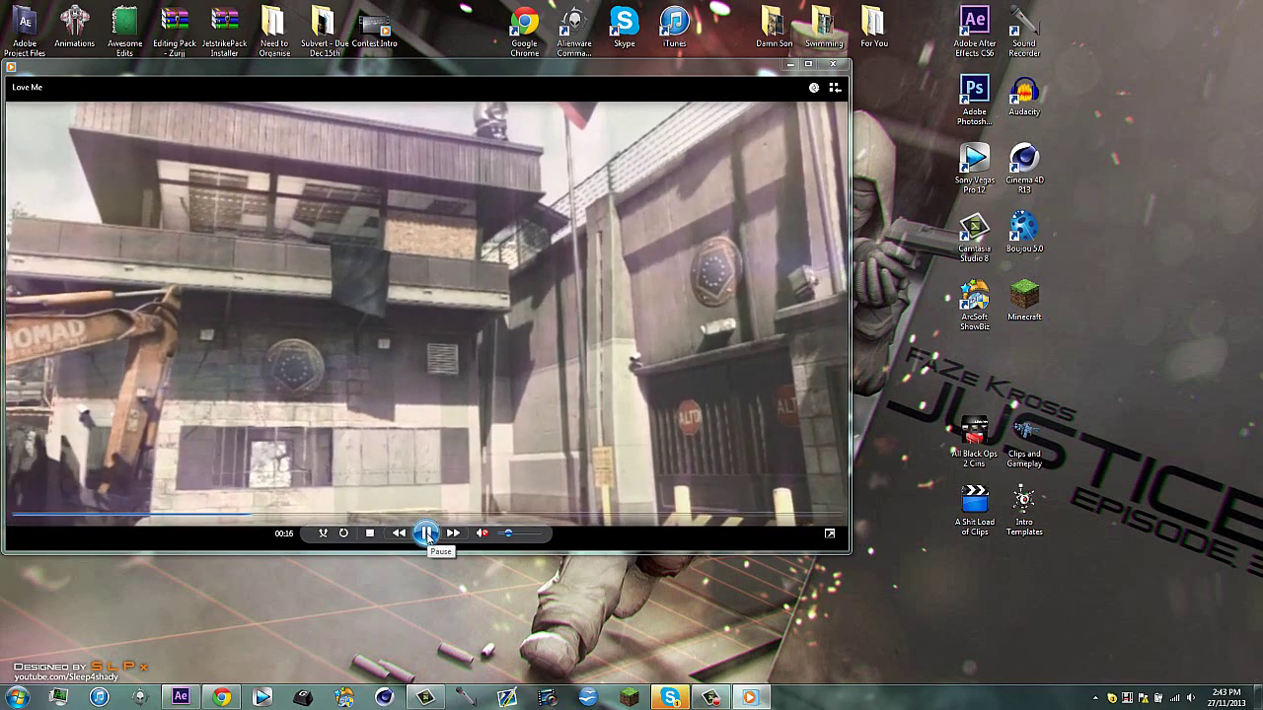
left_click(427, 532)
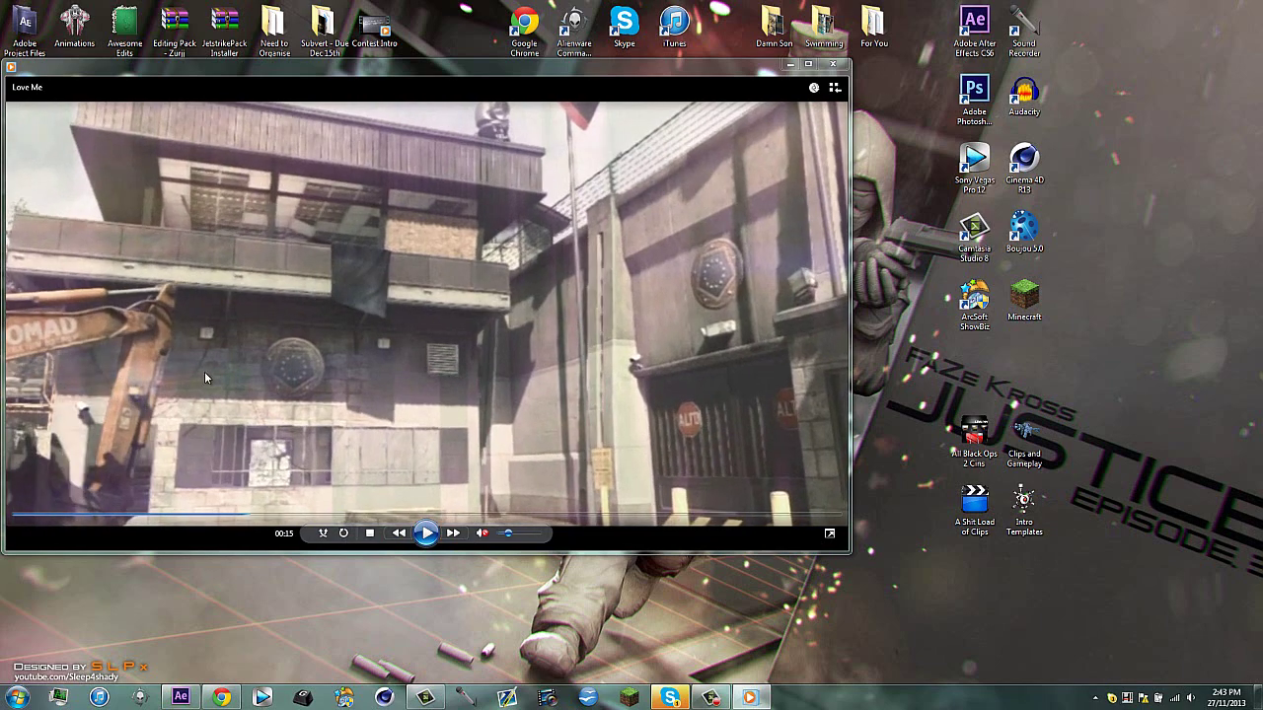
left_click(426, 533)
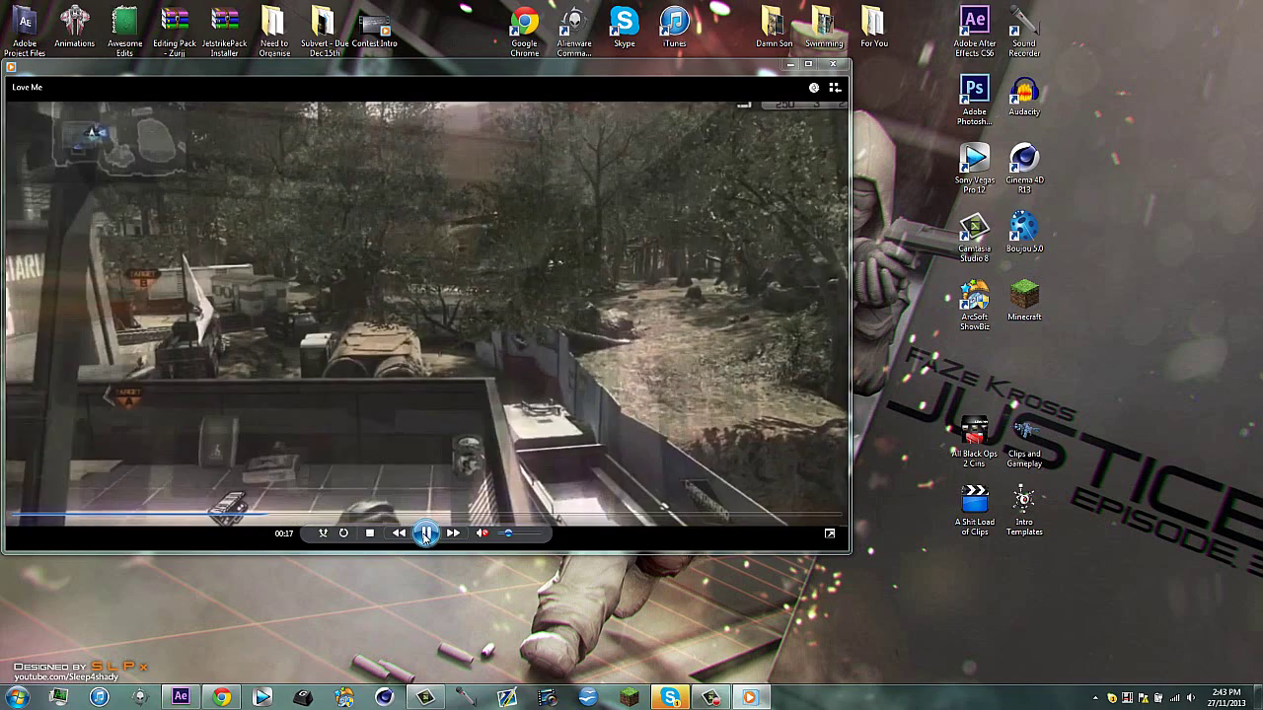
left_click(425, 532)
Close the media player and return to the After Effects 2nd cin composition.
left_click(834, 64)
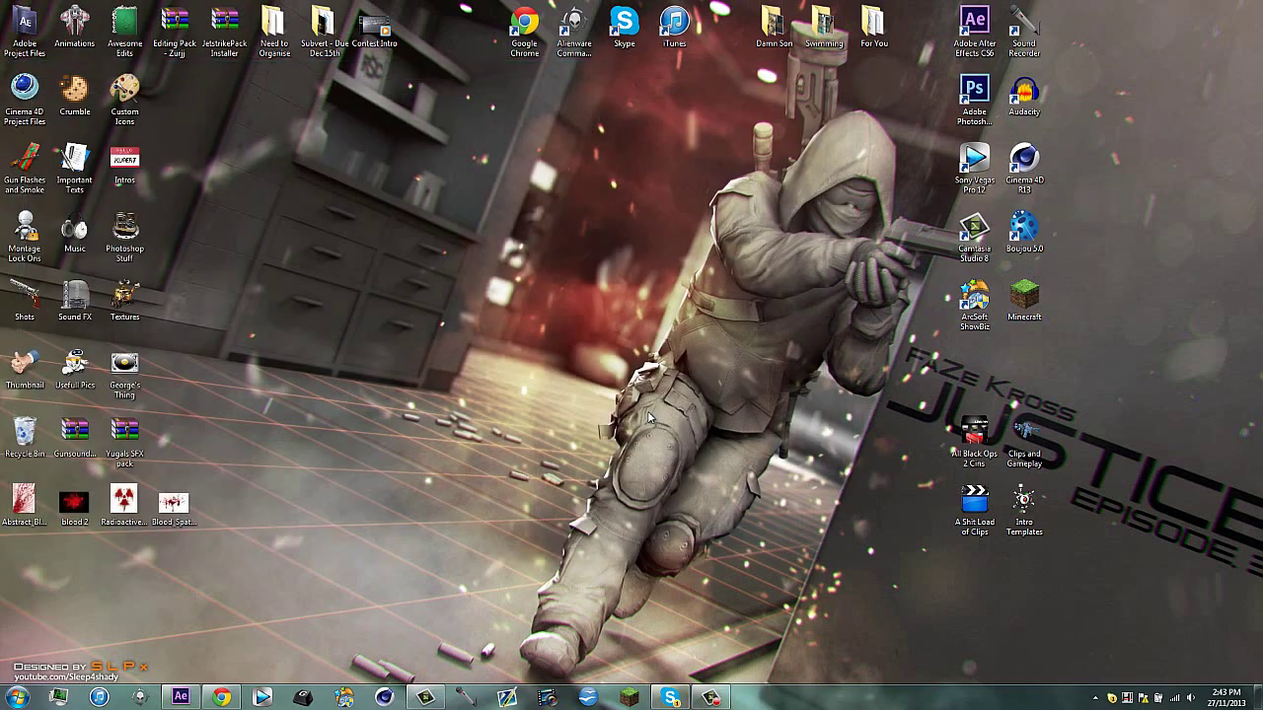
left_click(181, 696)
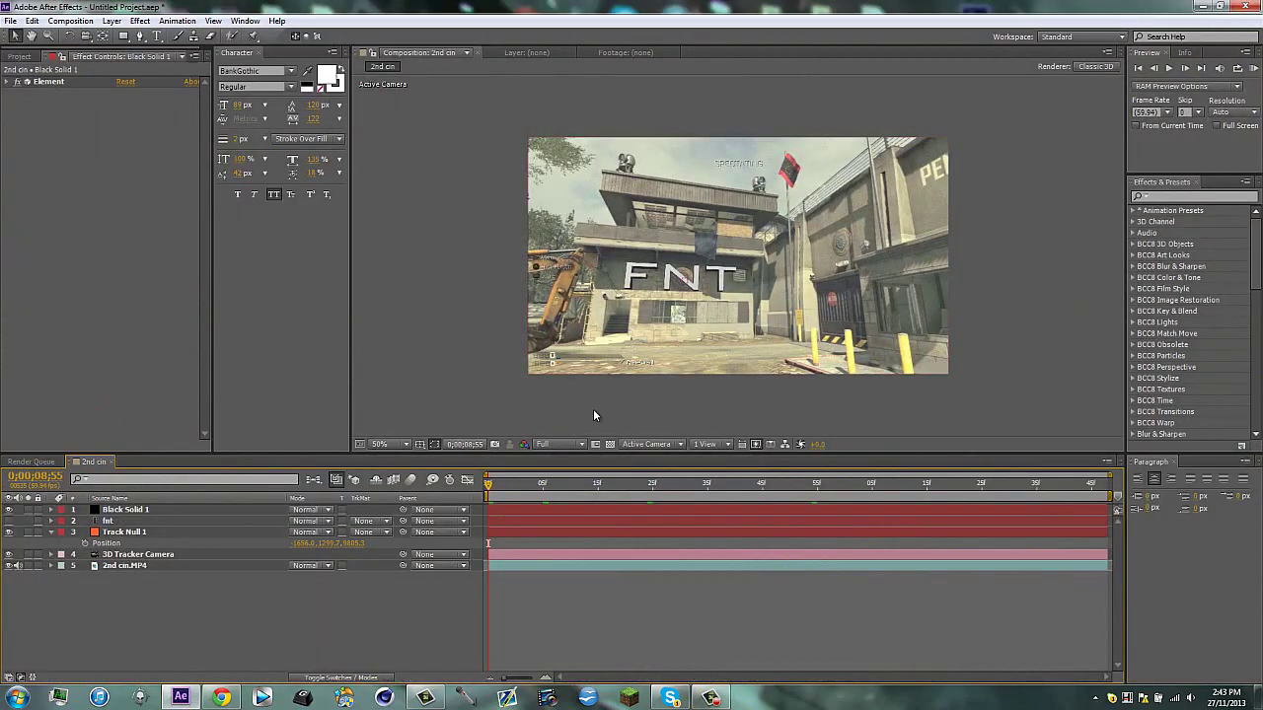
Collapse Track Null 1, view the Dojo Extruder tutorial in Chrome, then return to the channel home page.
left_click(52, 533)
left_click(225, 698)
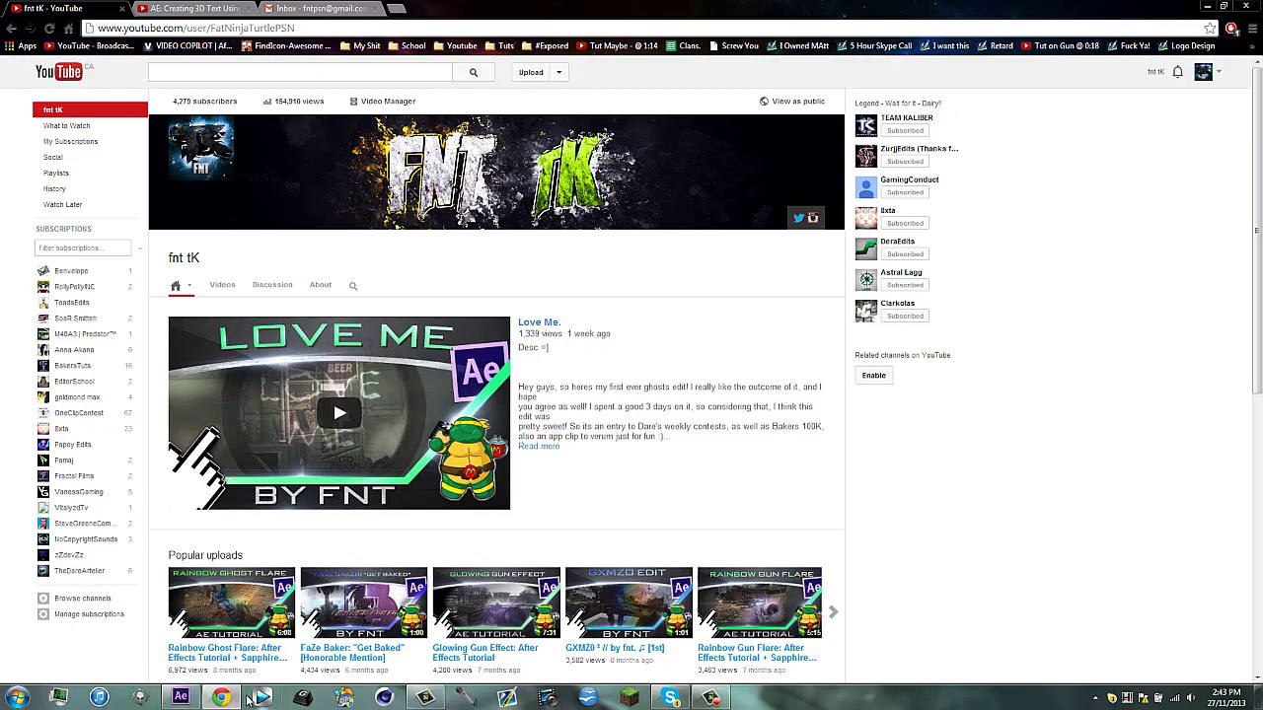
left_click(206, 7)
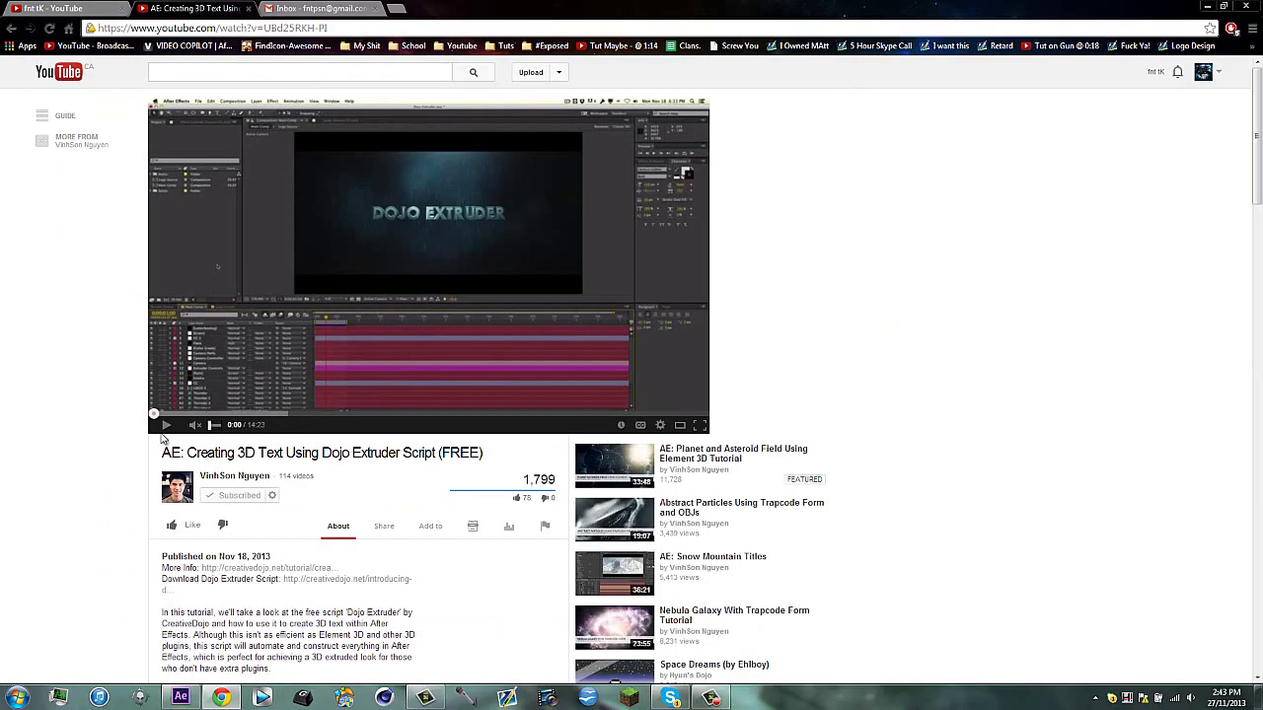
mouse_move(233, 497)
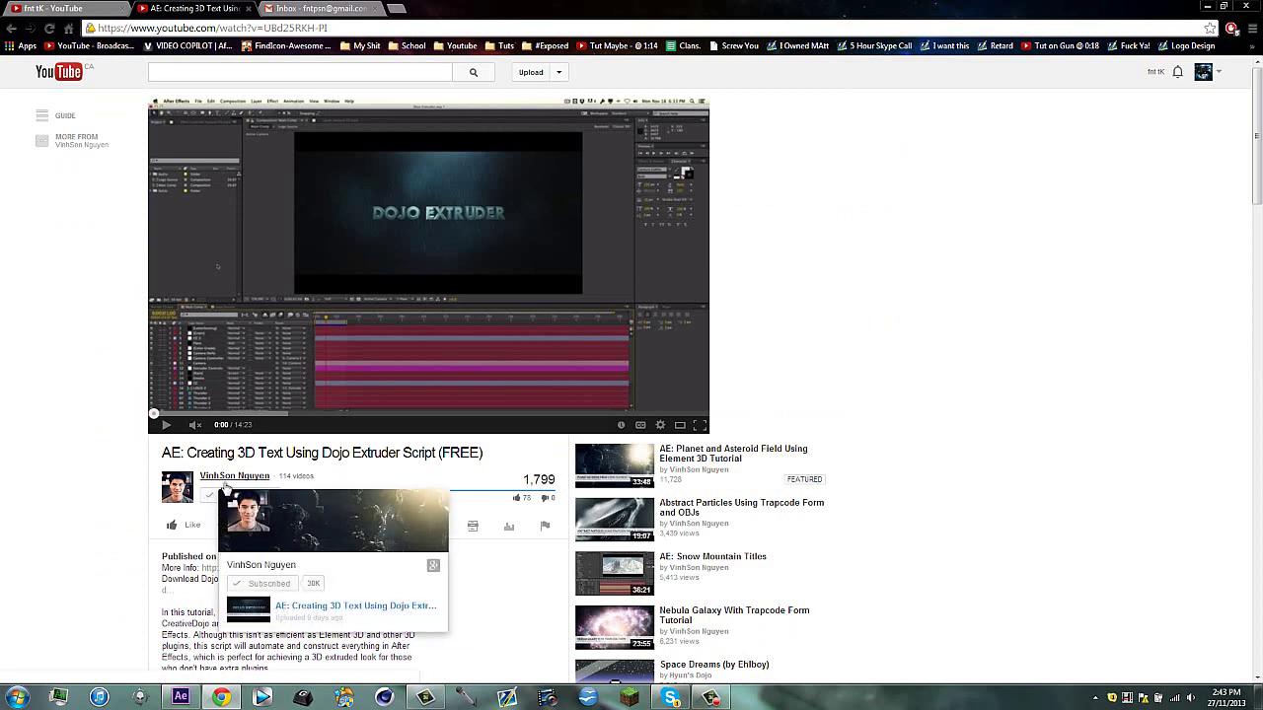
left_click(326, 27)
left_click(556, 209)
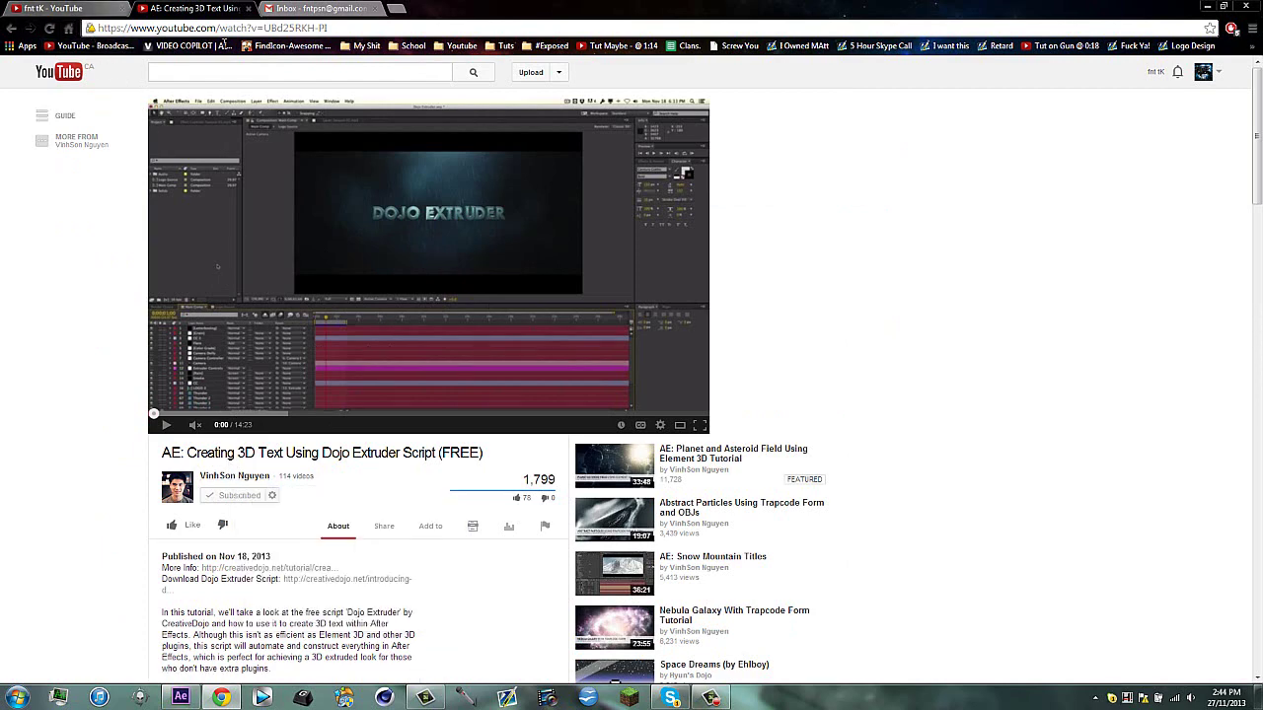
left_click(49, 8)
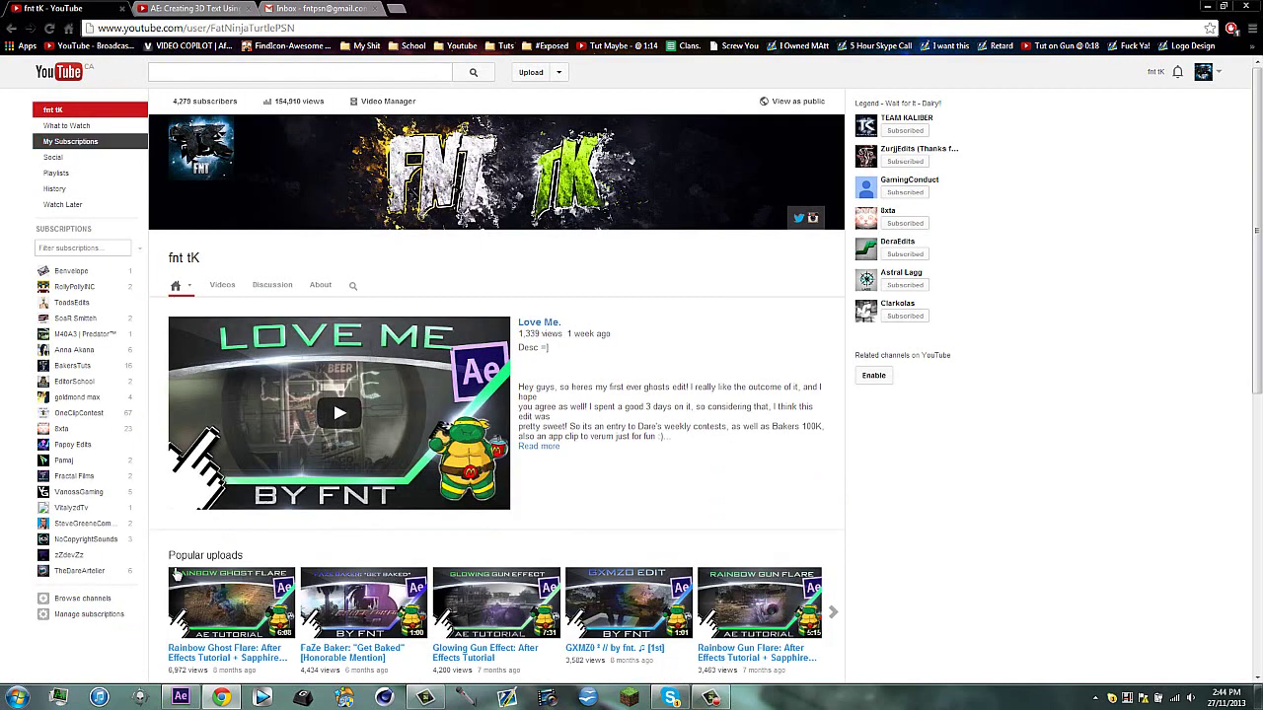
Apply Sapphire Distort S_WarpChroma to the Black Solid 1 layer.
left_click(233, 698)
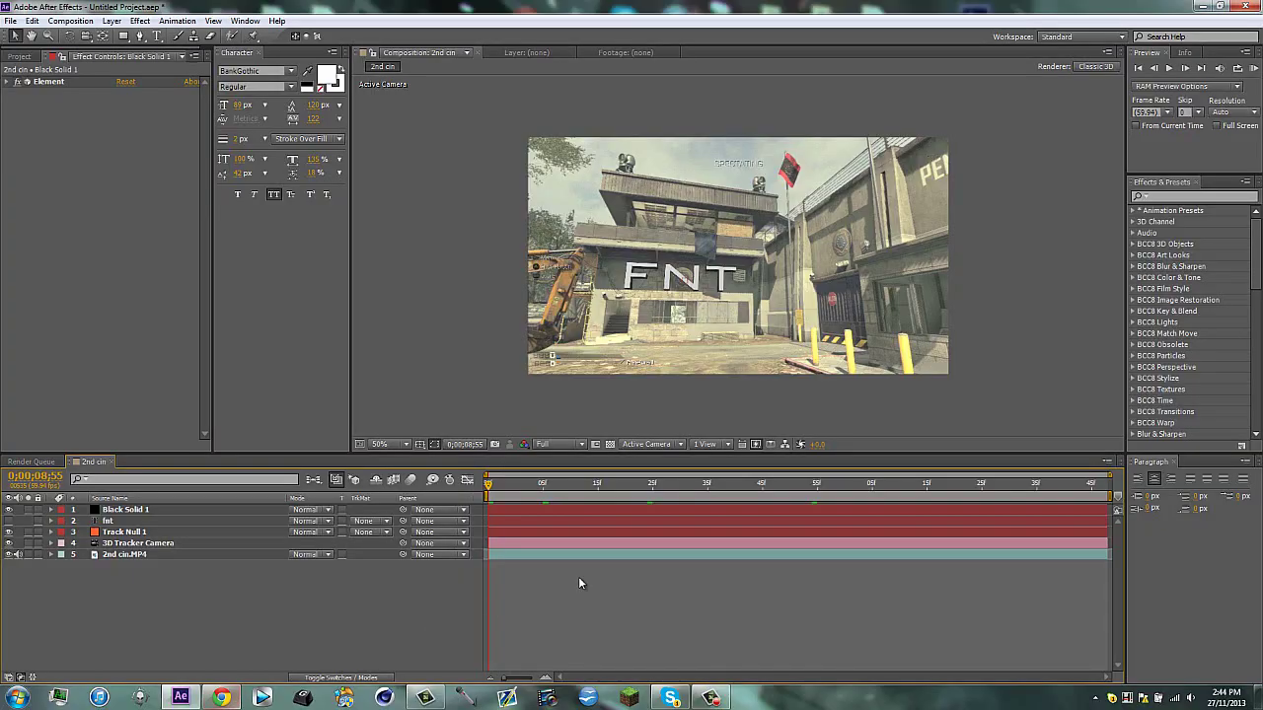
left_click(148, 510)
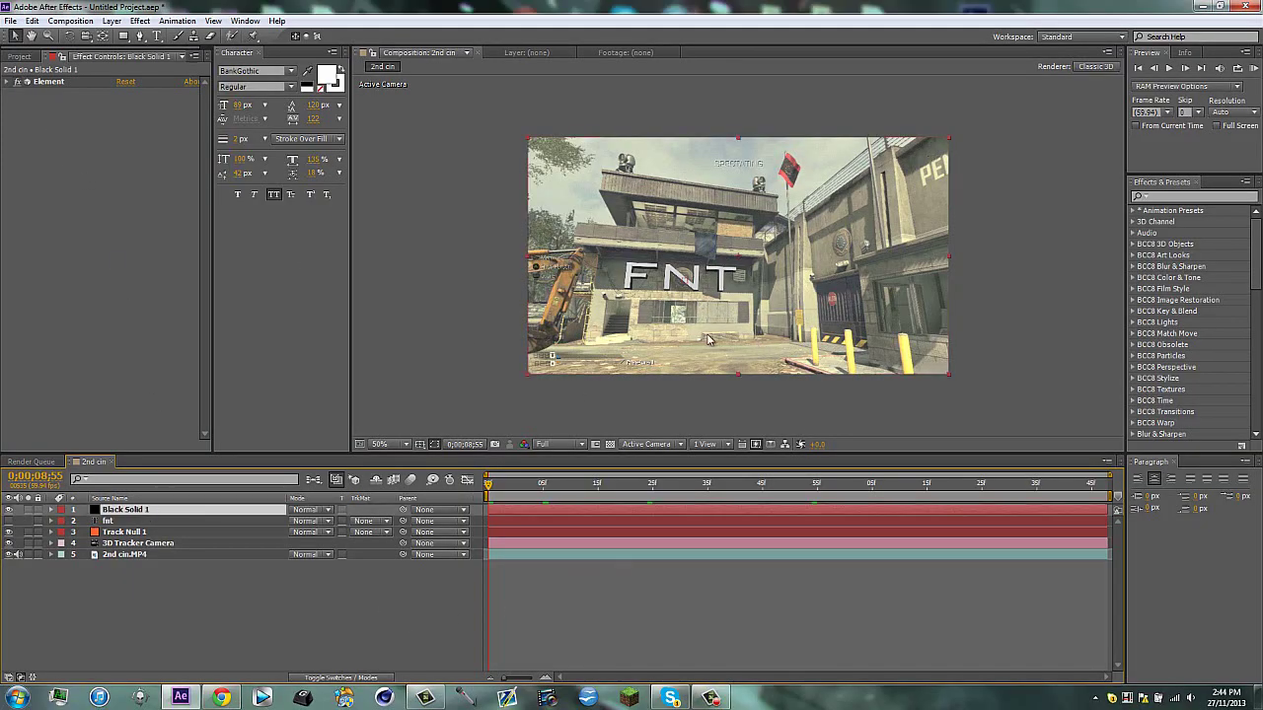
left_click(141, 21)
mouse_move(191, 629)
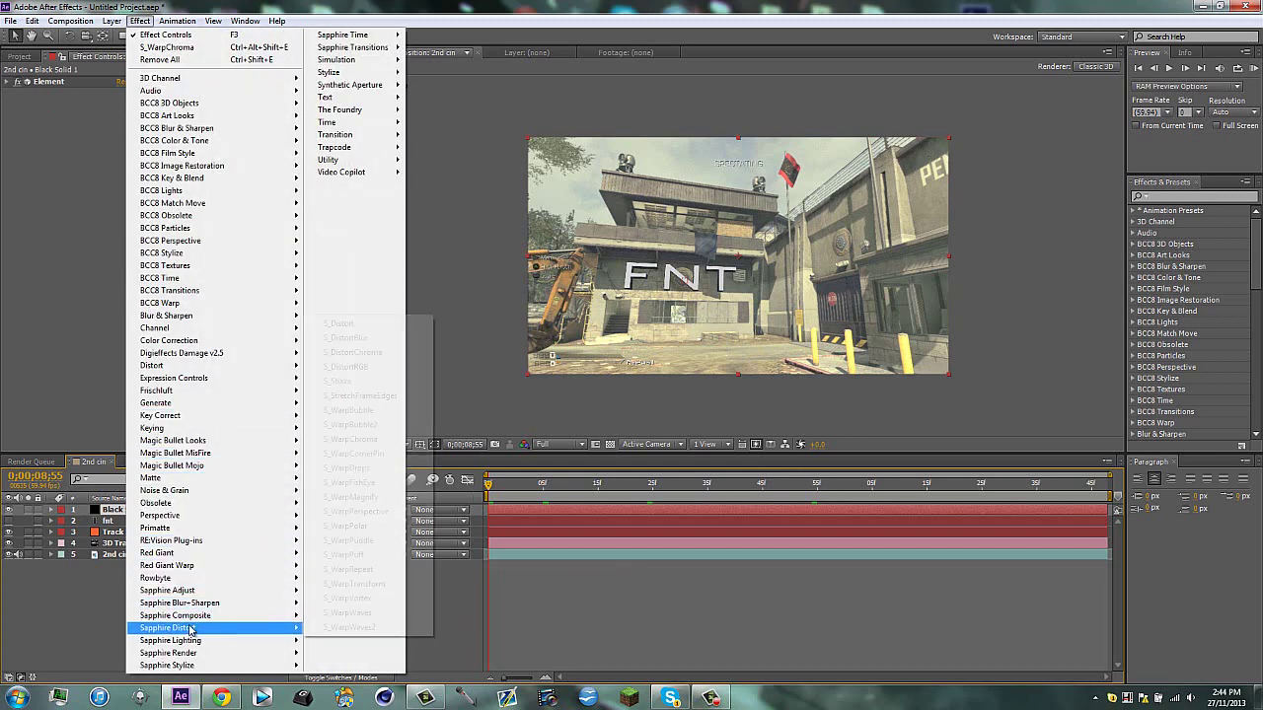
left_click(377, 441)
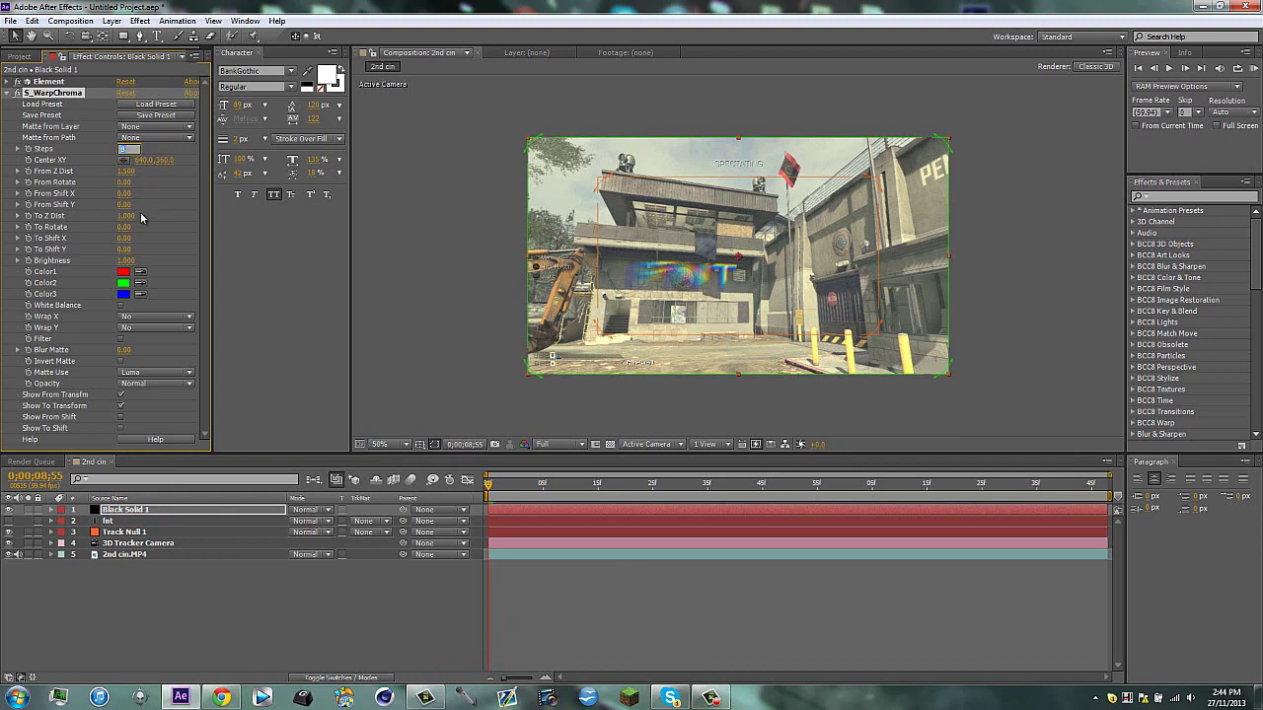
Set S_WarpChroma Steps to 100 and place its Center XY just left of the frame.
type("100")
key("Return")
left_click(123, 160)
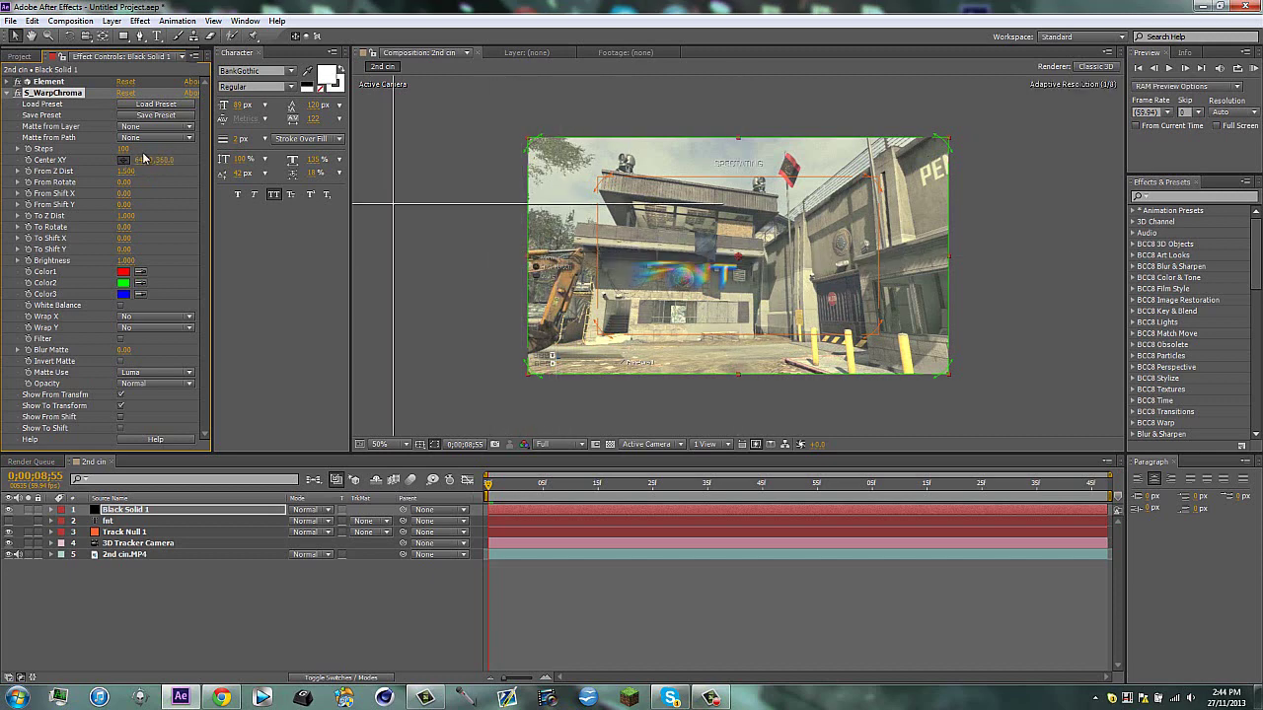
left_click(462, 262)
left_click_drag(460, 261, 375, 222)
Drag the warp centre far up-left to about -6568, -848, zooming the viewer as needed.
key("comma")
key("comma")
key("comma")
key("comma")
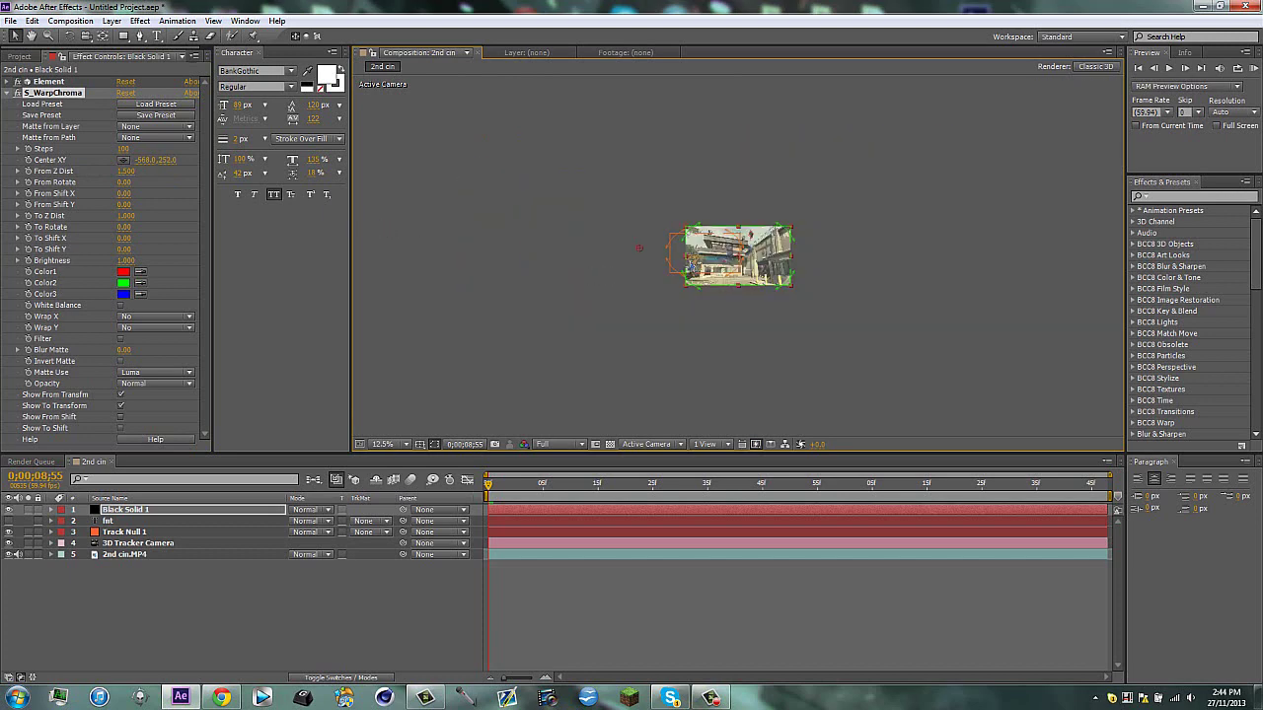
key("period")
left_click_drag(542, 238, 225, 189)
key("comma")
key("comma")
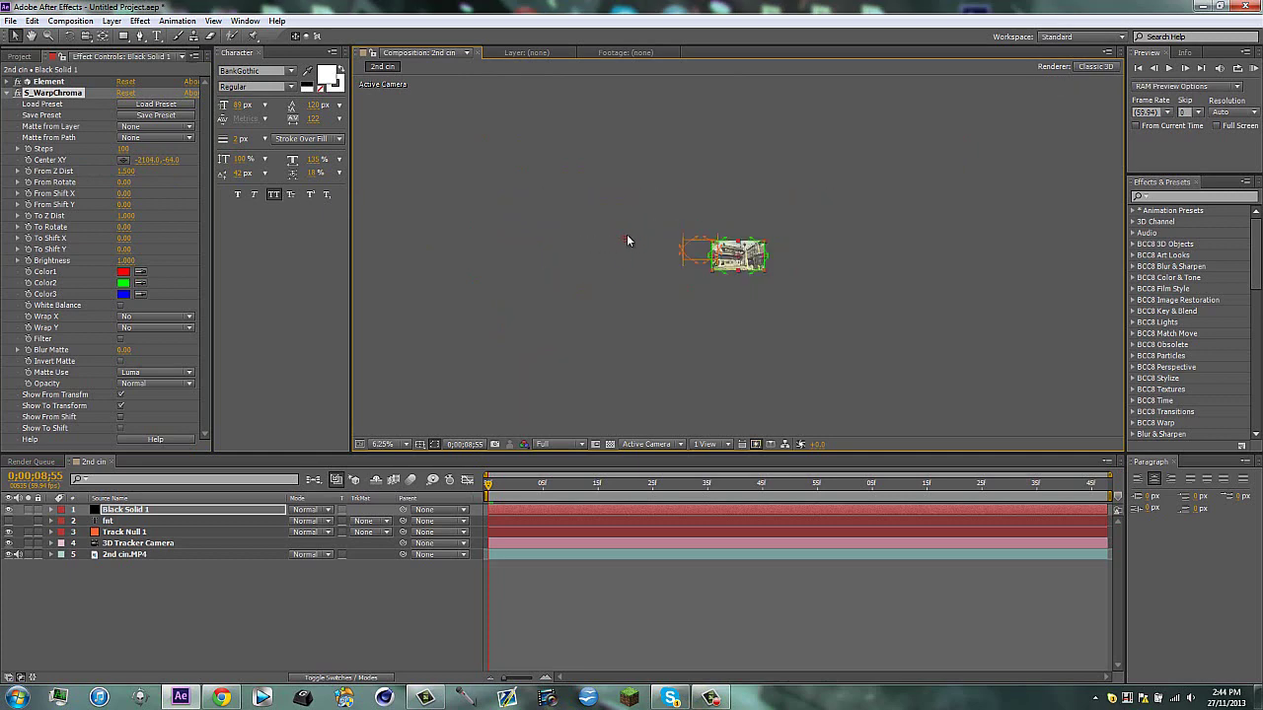
left_click_drag(628, 239, 606, 223)
key("period")
key("period")
key("period")
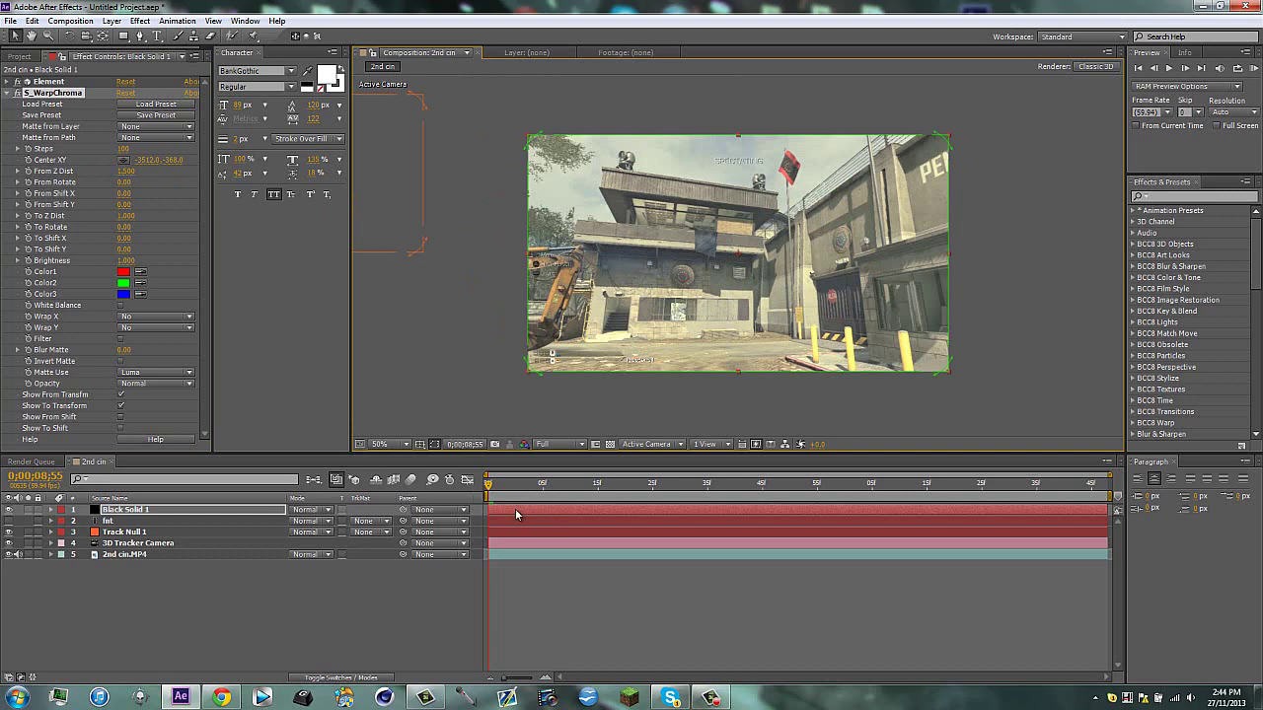
key("comma")
key("comma")
key("comma")
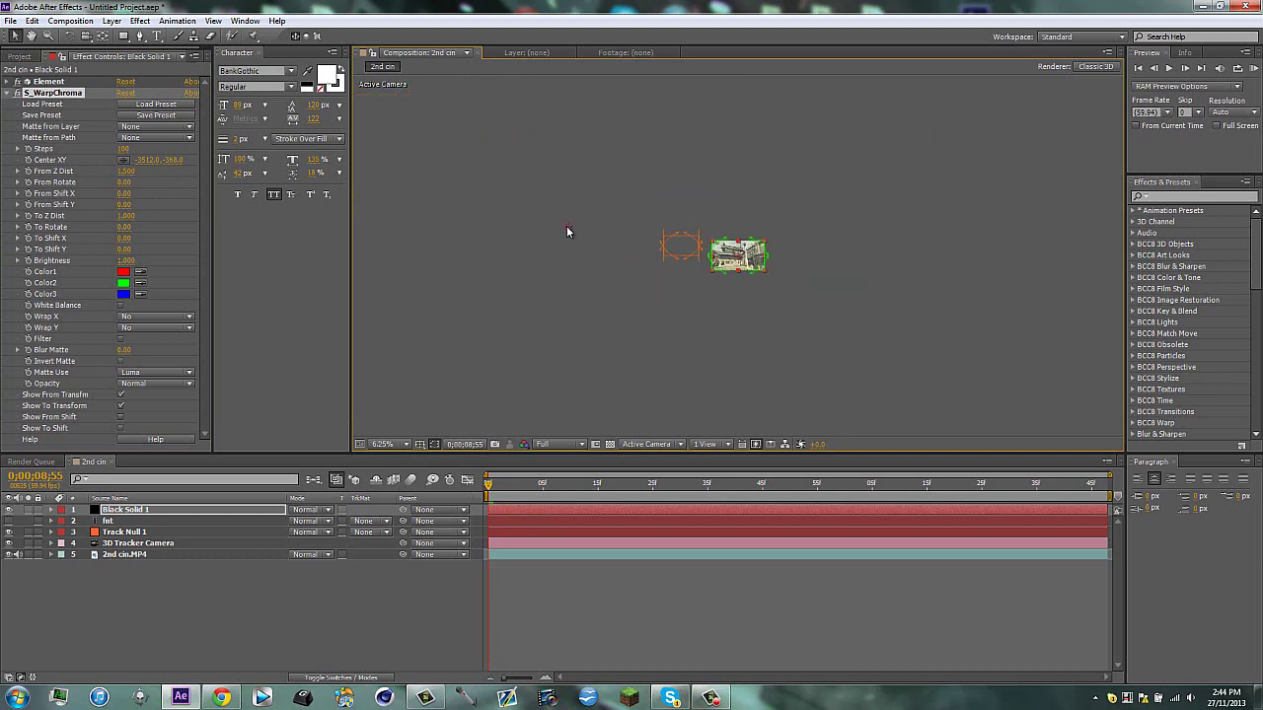
left_click_drag(568, 232, 441, 205)
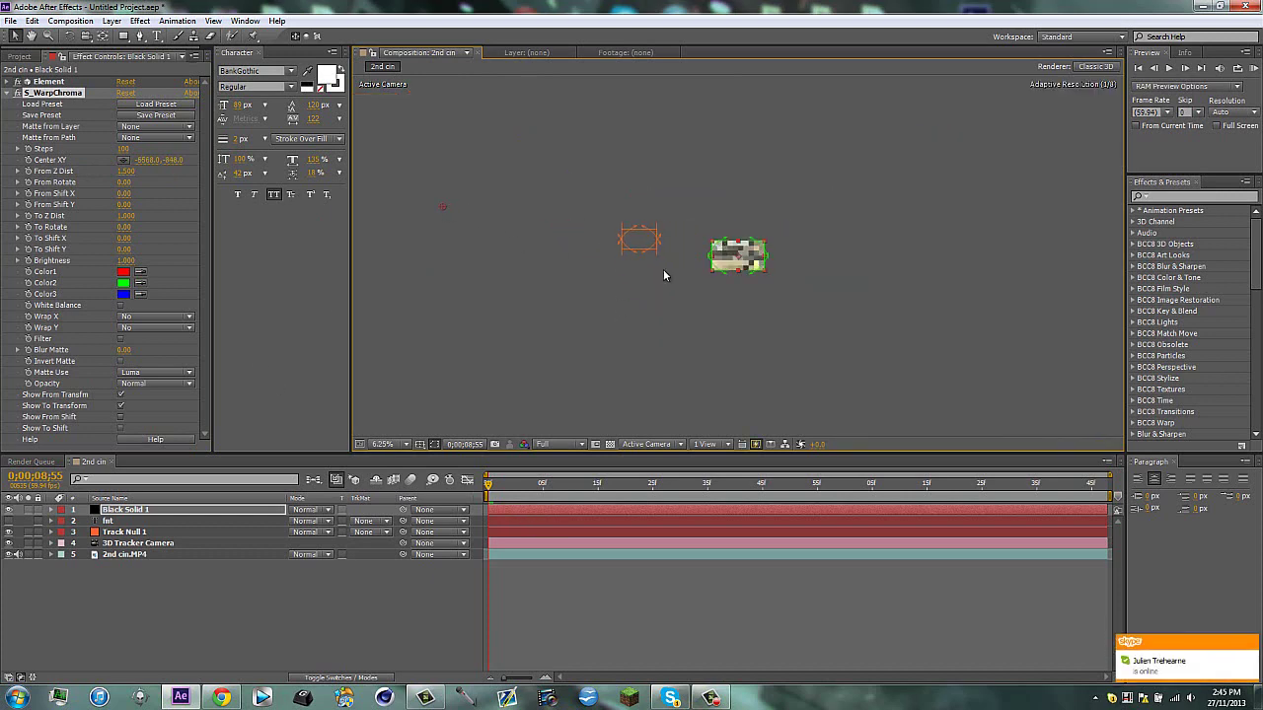
key("period")
key("period")
key("period")
key("period")
key("period")
key("period")
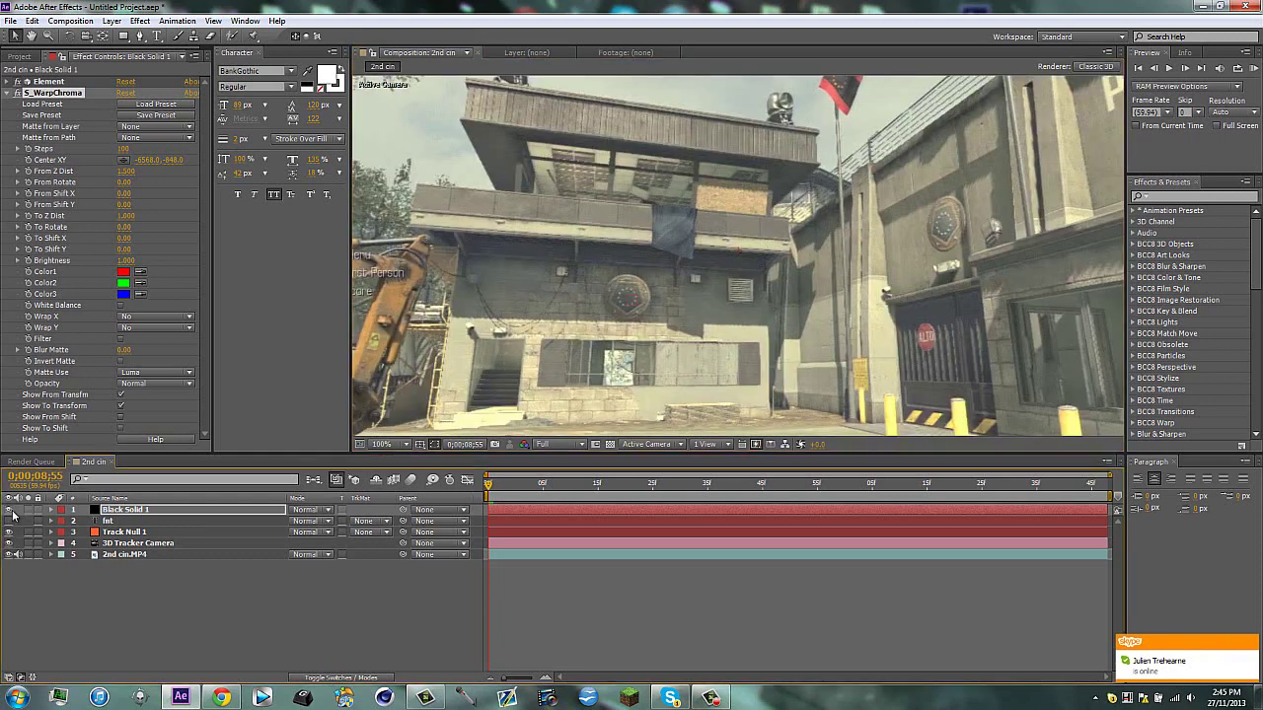
key("comma")
key("comma")
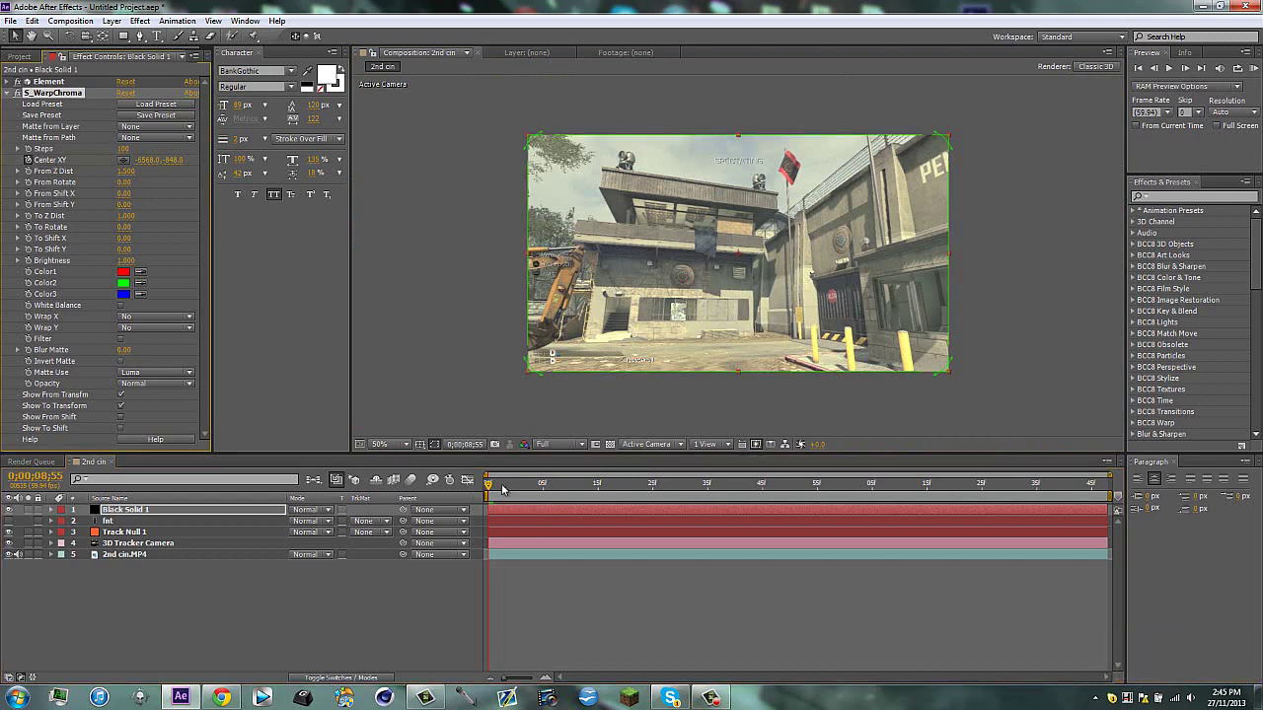
At 0;00;10;18, drag the S_WarpChroma centre back onto the FNT letters, near 470, 422.
mouse_move(499, 487)
left_mouse_down()
mouse_move(773, 484)
mouse_move(486, 486)
left_mouse_up()
left_click_drag(680, 490, 965, 501)
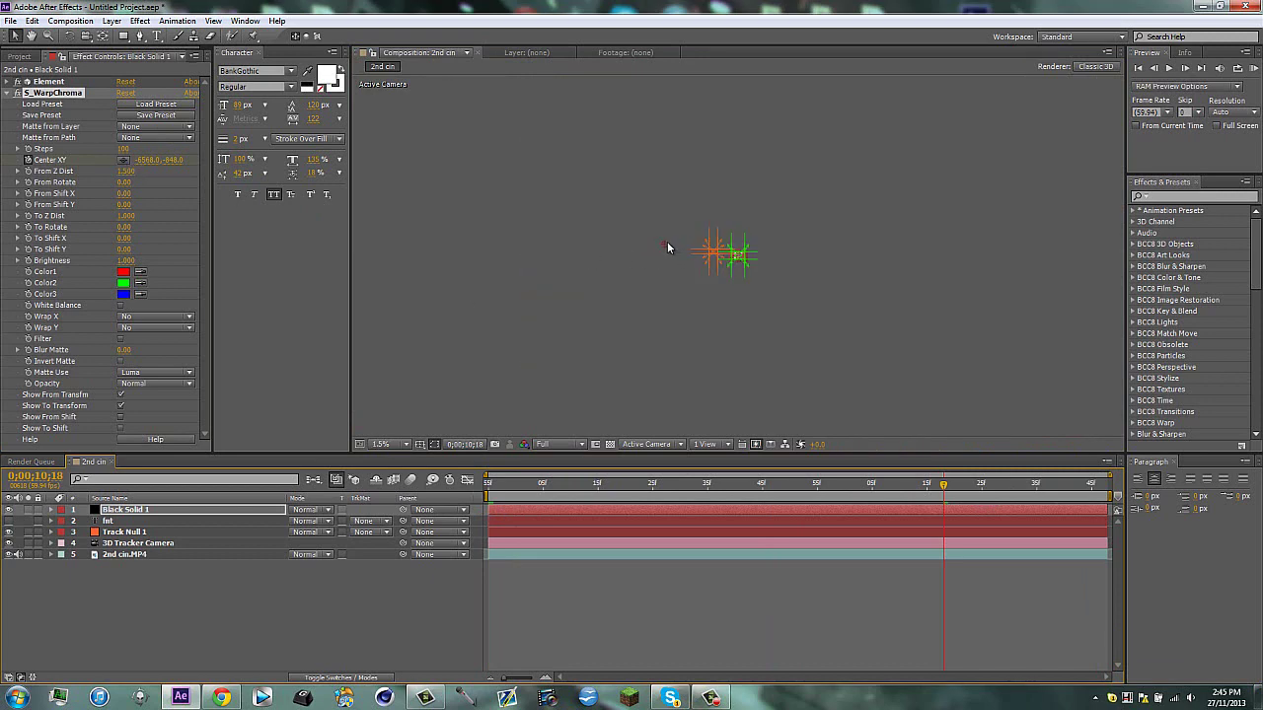
left_click_drag(667, 246, 739, 258)
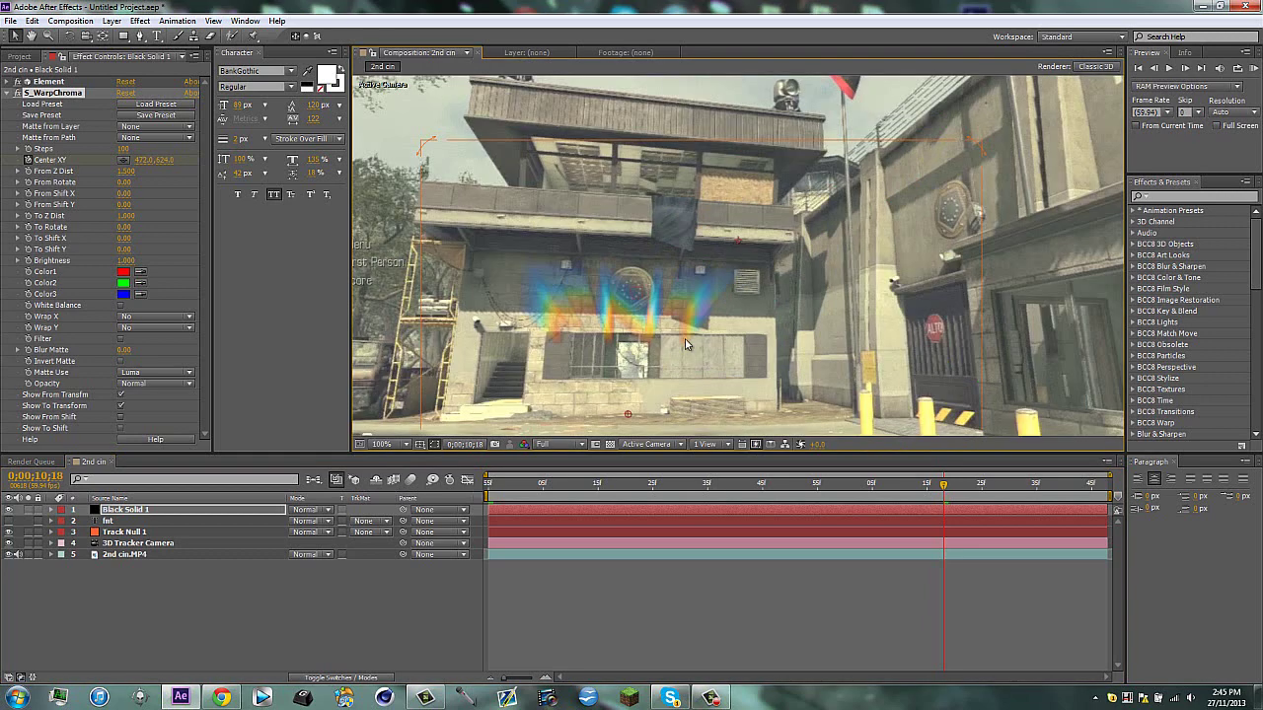
key("comma")
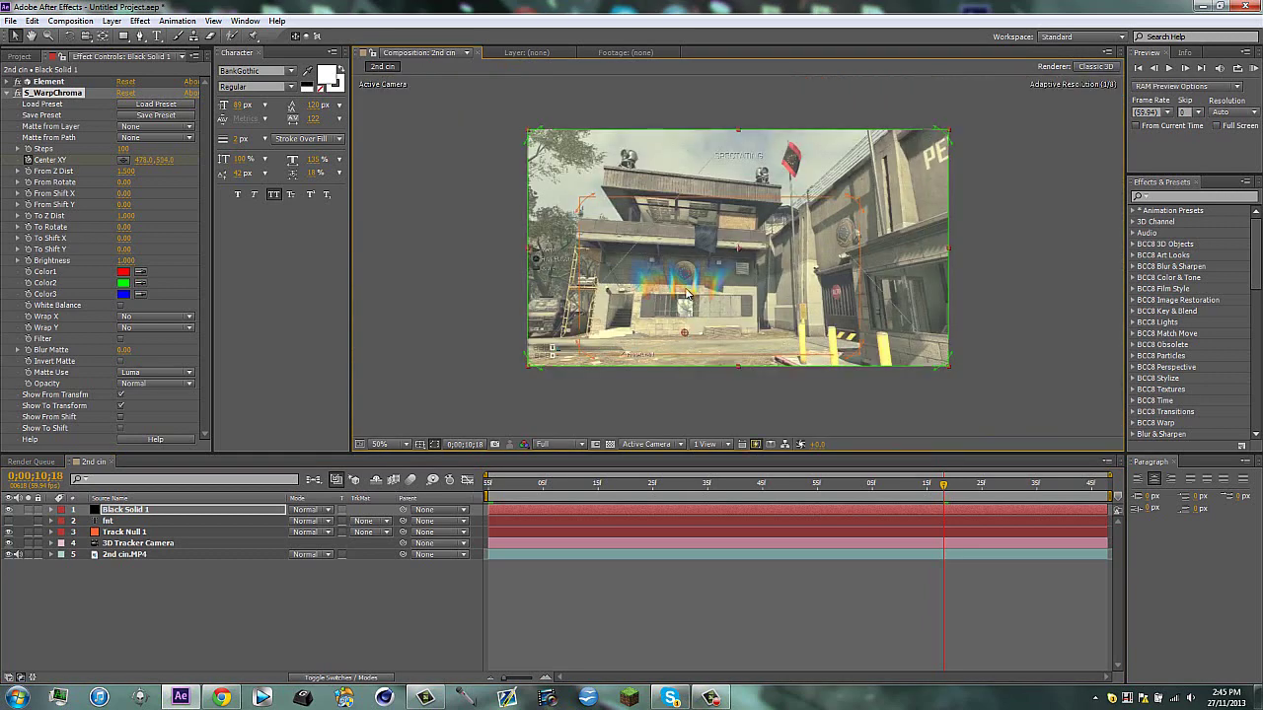
left_click_drag(688, 326, 697, 278)
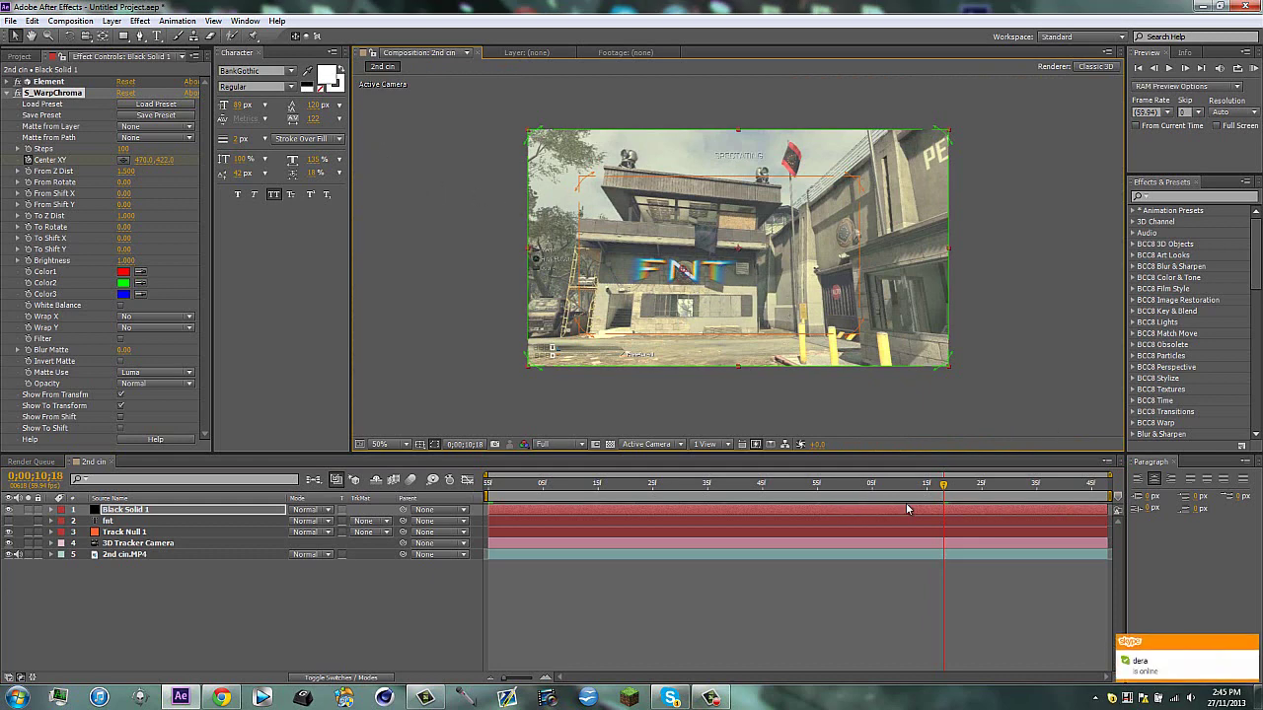
Check frames 09;40 and 10;35, set From Z Dist to 1.000, and deselect Black Solid 1.
left_click(734, 484)
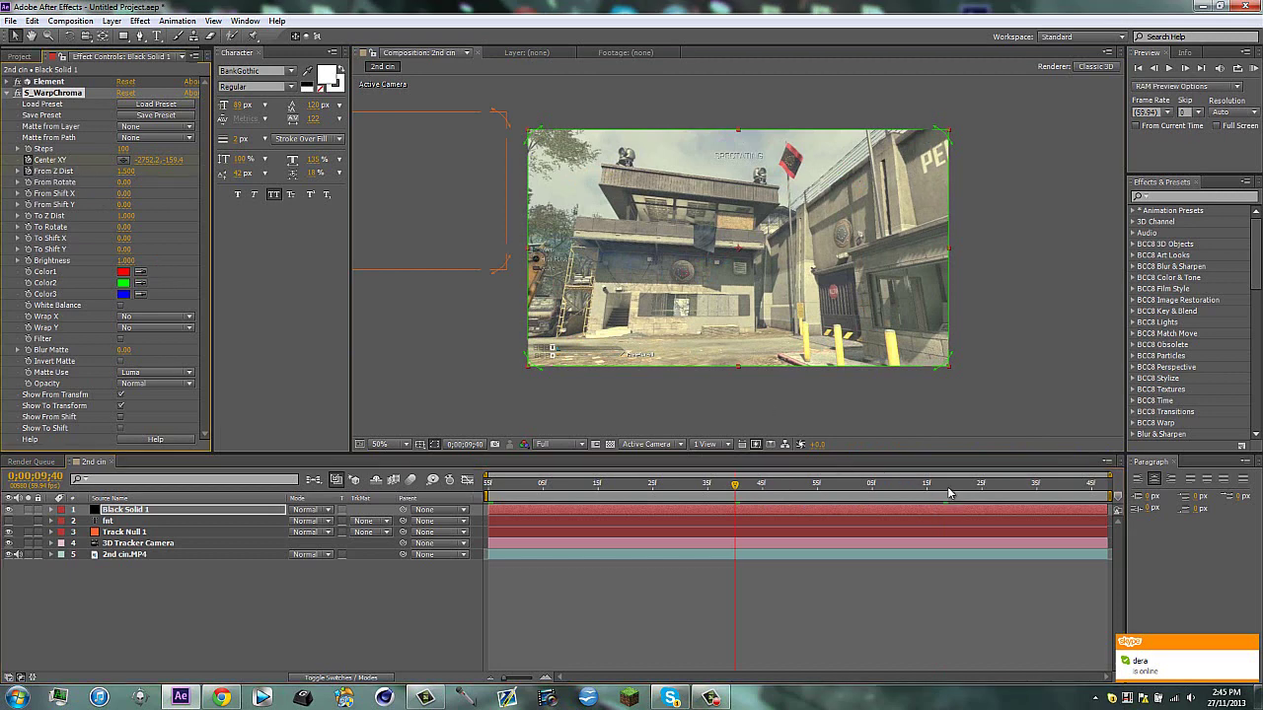
left_click(1036, 484)
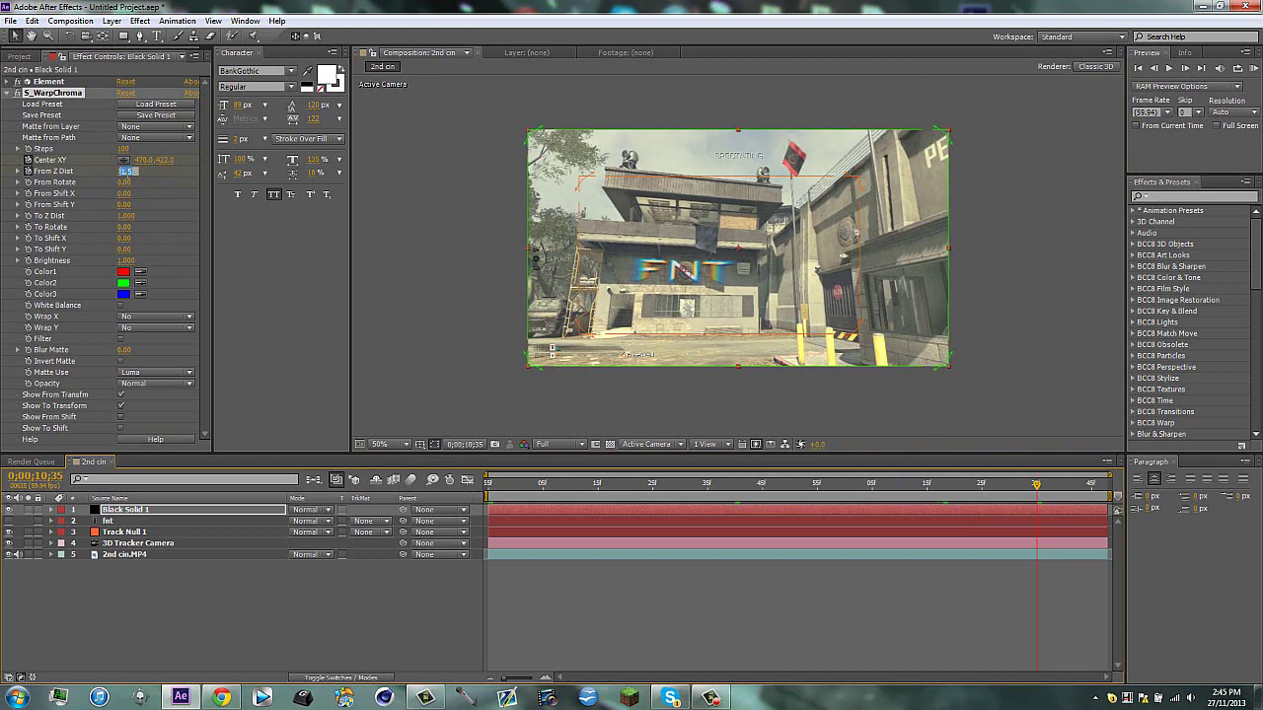
key("Return")
left_click(404, 602)
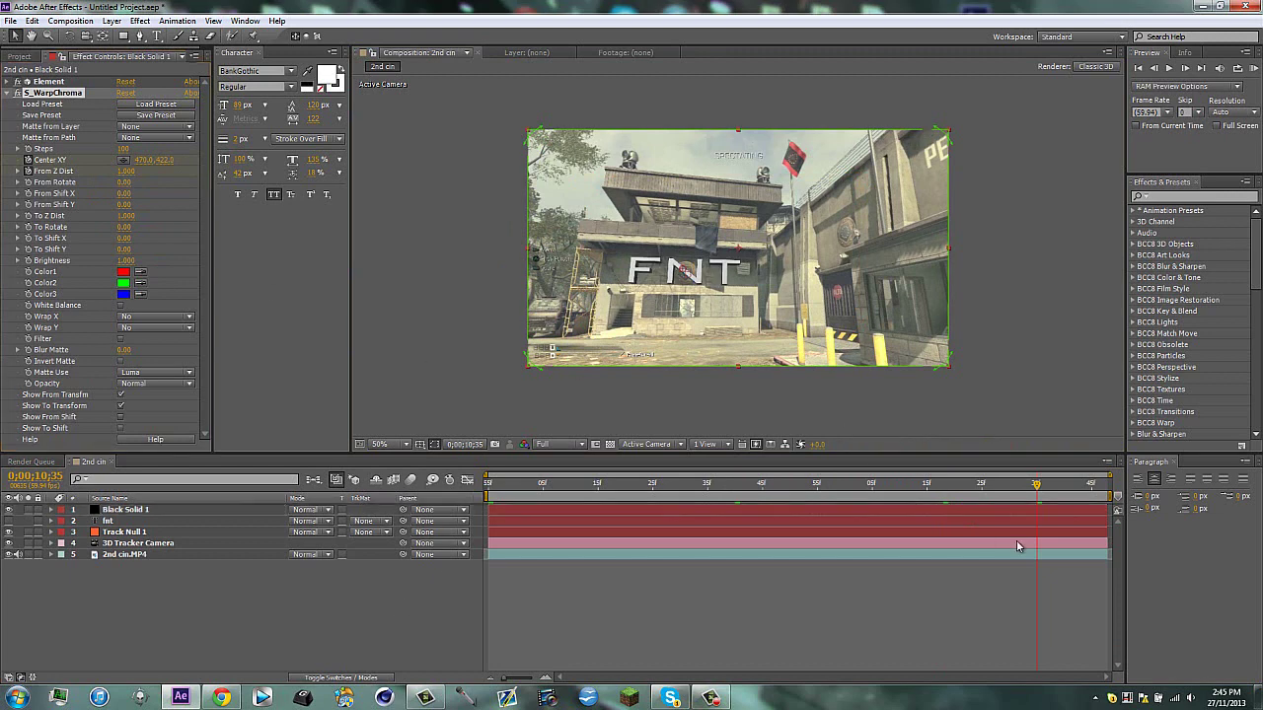
Set the viewer resolution to Half and run a RAM preview of the animation.
left_click(558, 444)
left_click(571, 497)
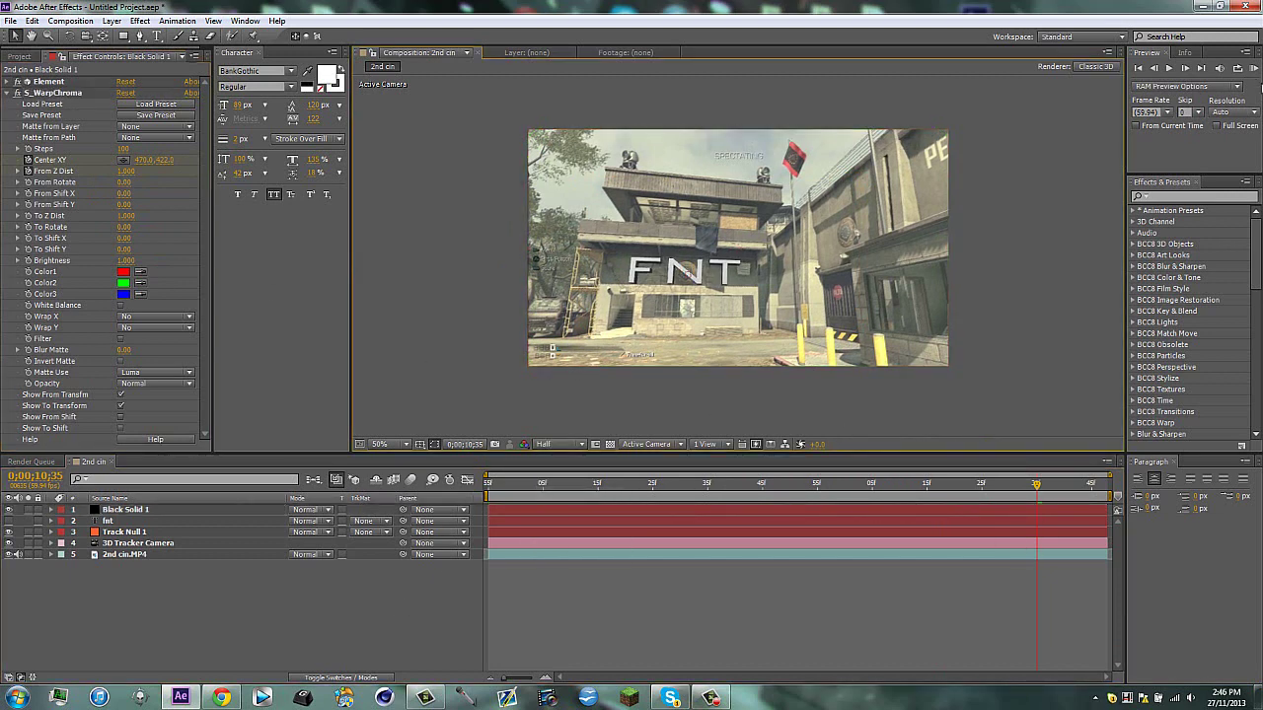
left_click(1254, 69)
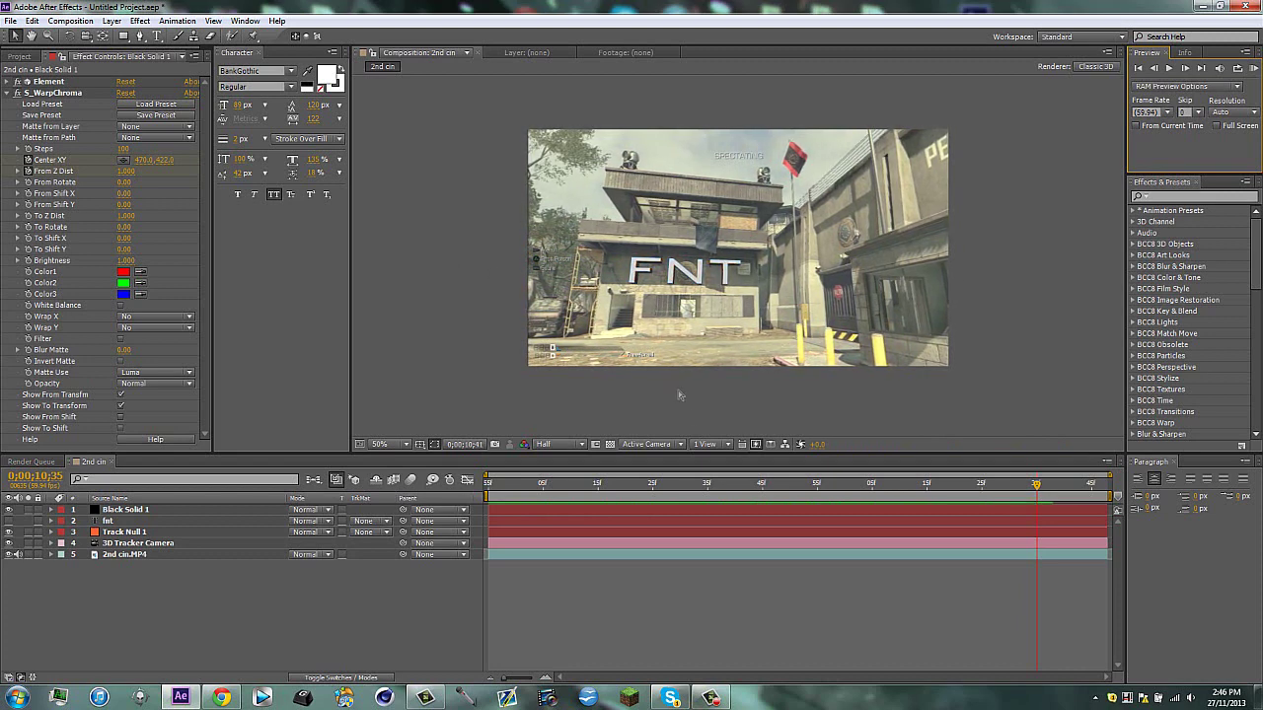
left_click(552, 509)
Scrub through the FNT fly-in, then add a new adjustment layer with Ctrl+Alt+Y.
left_click_drag(486, 485, 767, 486)
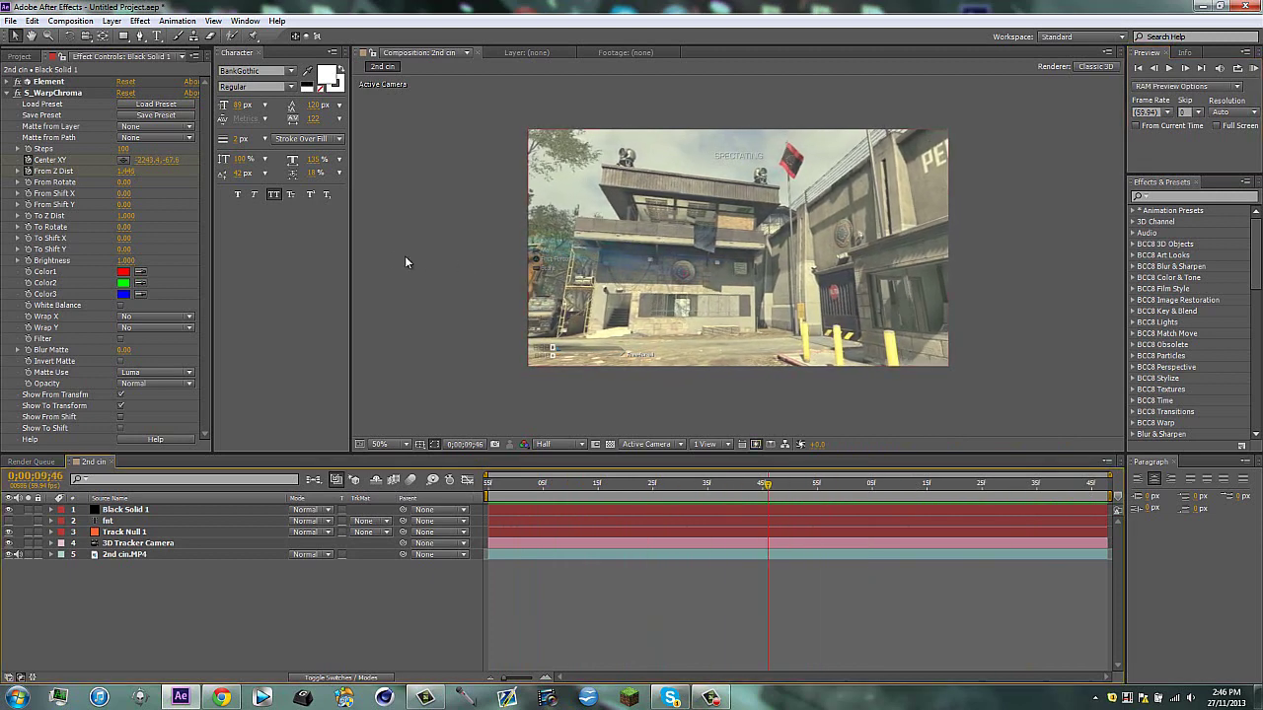
left_click_drag(767, 484, 609, 485)
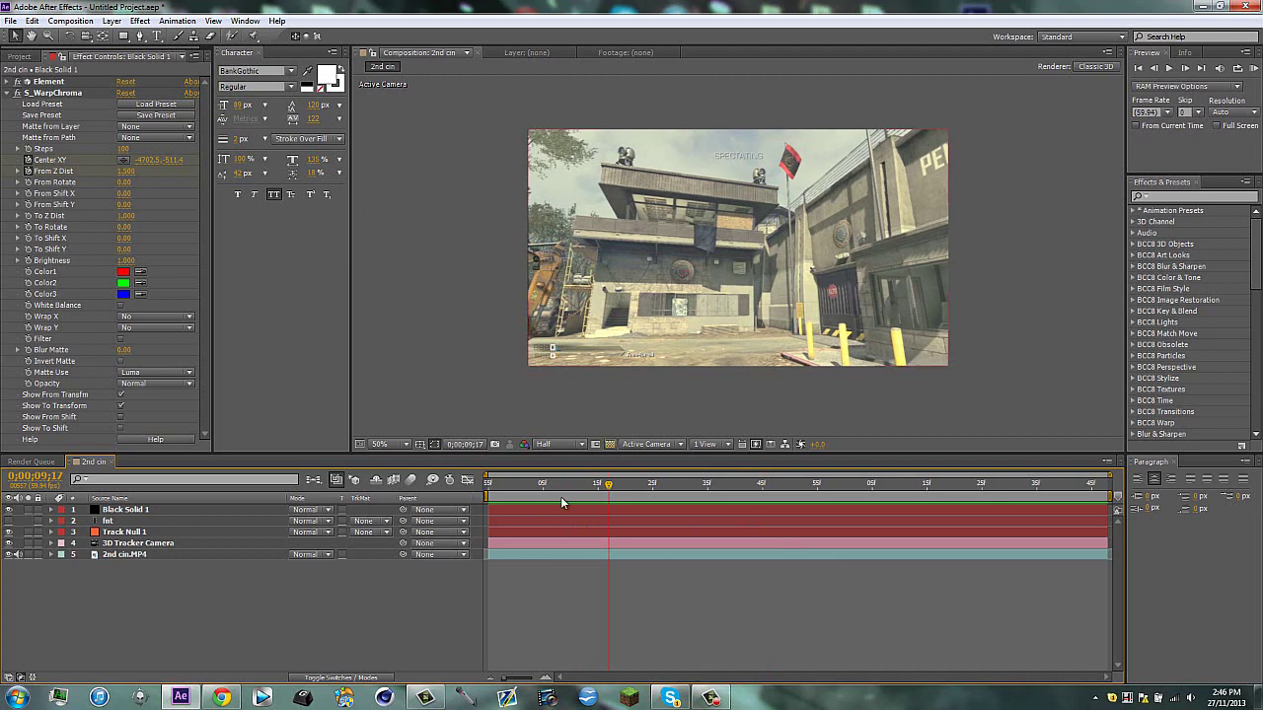
left_click_drag(493, 485, 1031, 515)
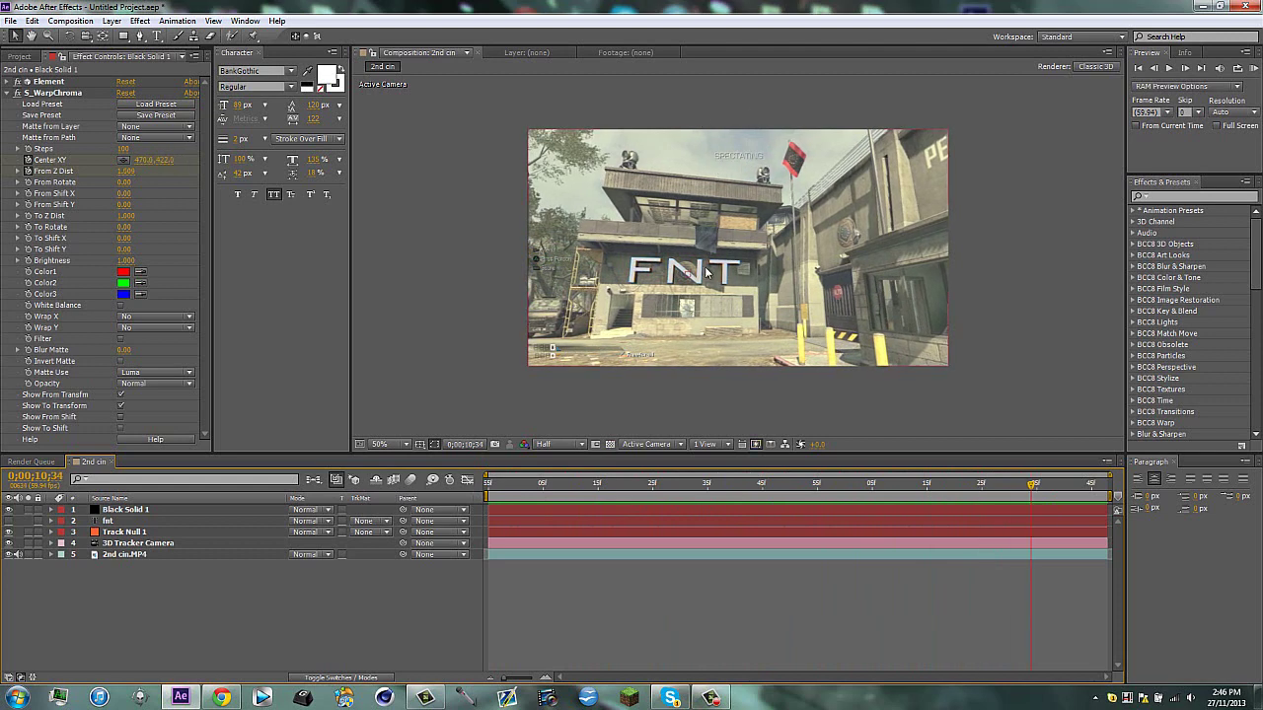
key("ctrl+alt+y")
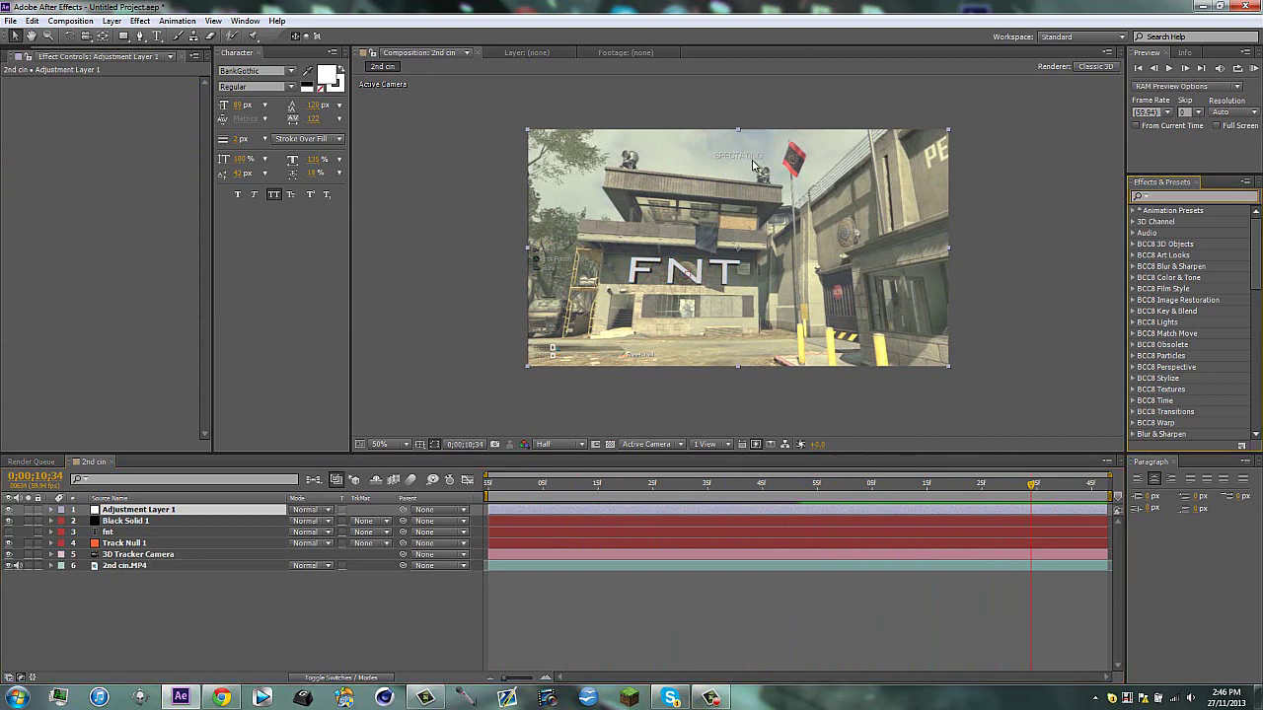
Search Effects & Presets for 'transform' and apply Distort > Transform to Adjustment Layer 1.
left_click(1183, 196)
type("tmasfor")
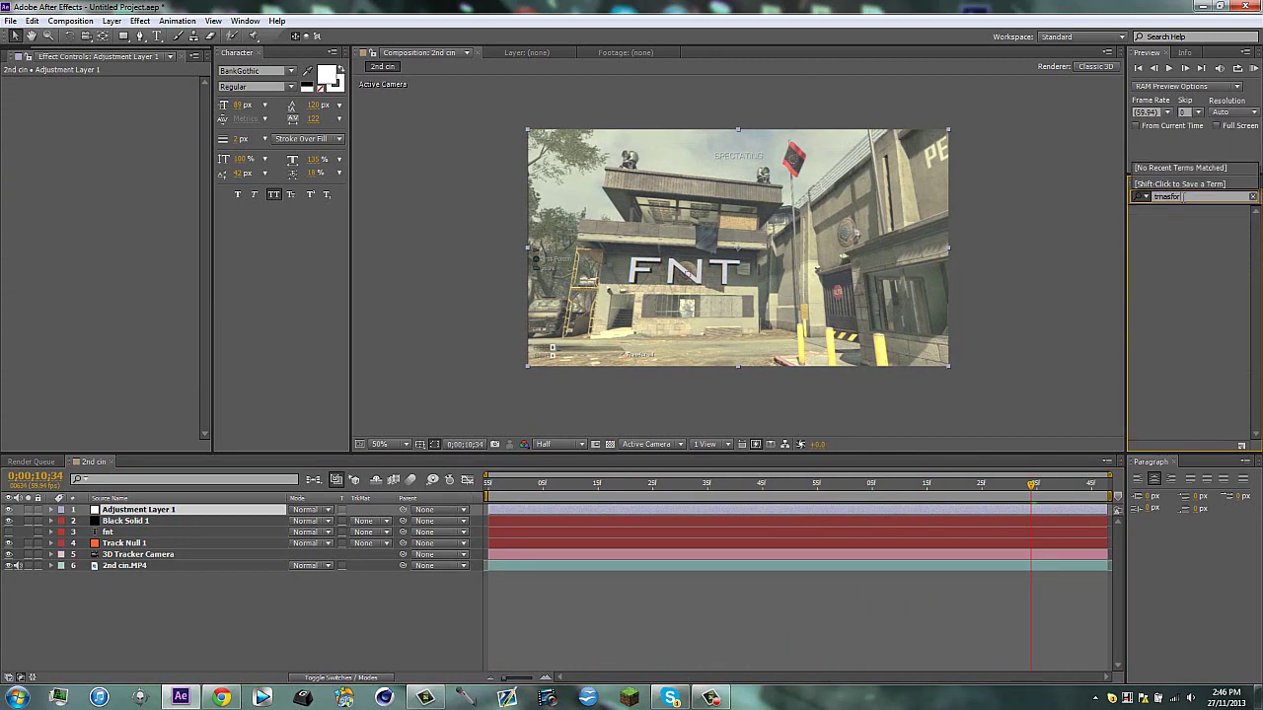
key("BackSpace")
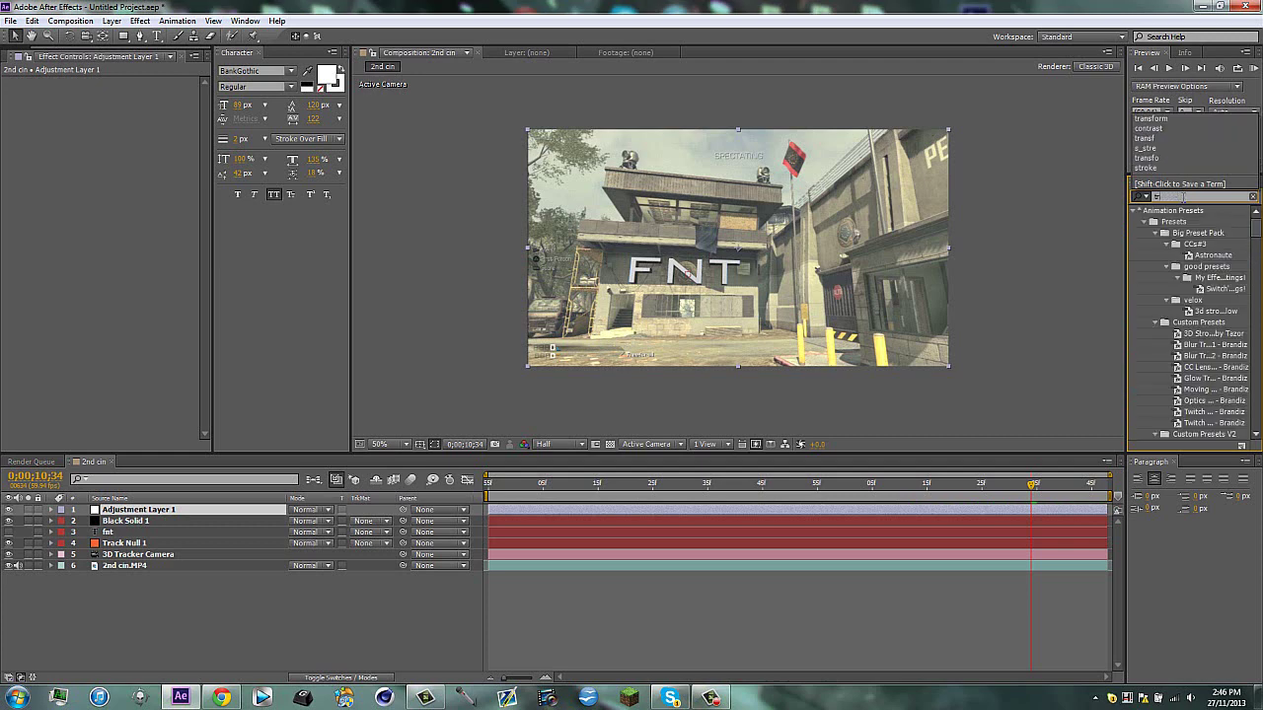
type("ra")
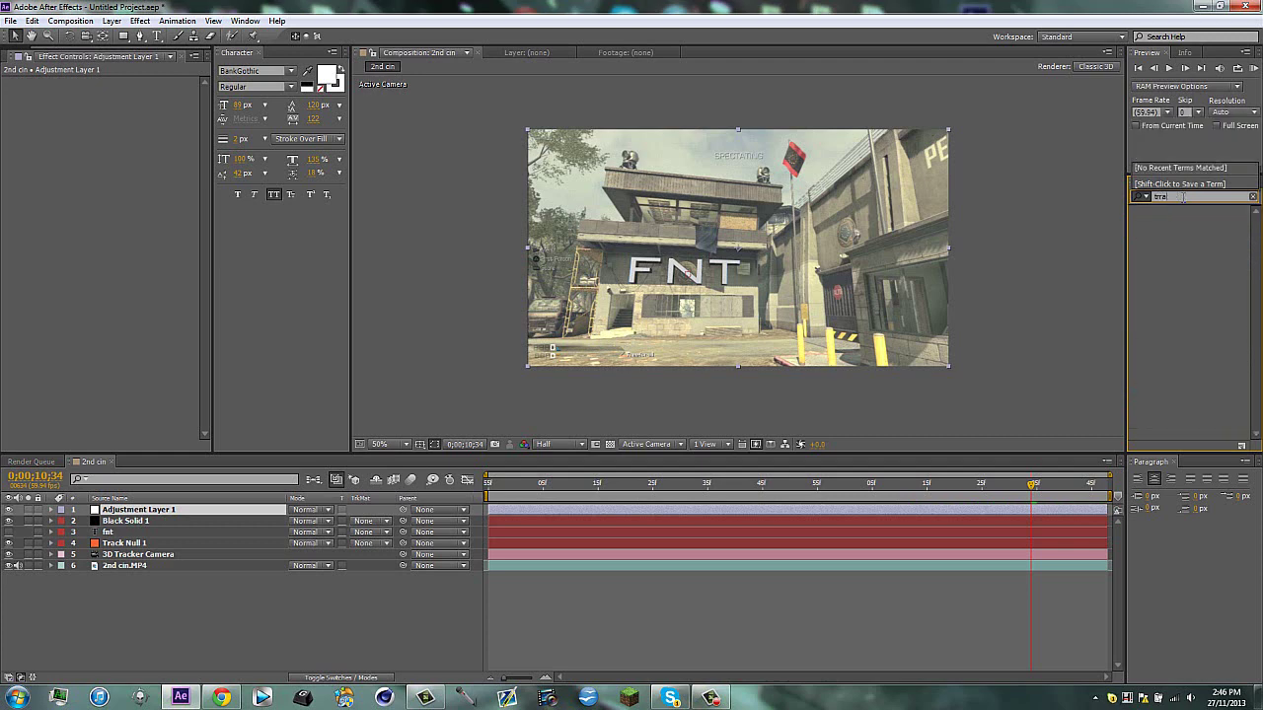
key("BackSpace")
key("BackSpace")
type("rans")
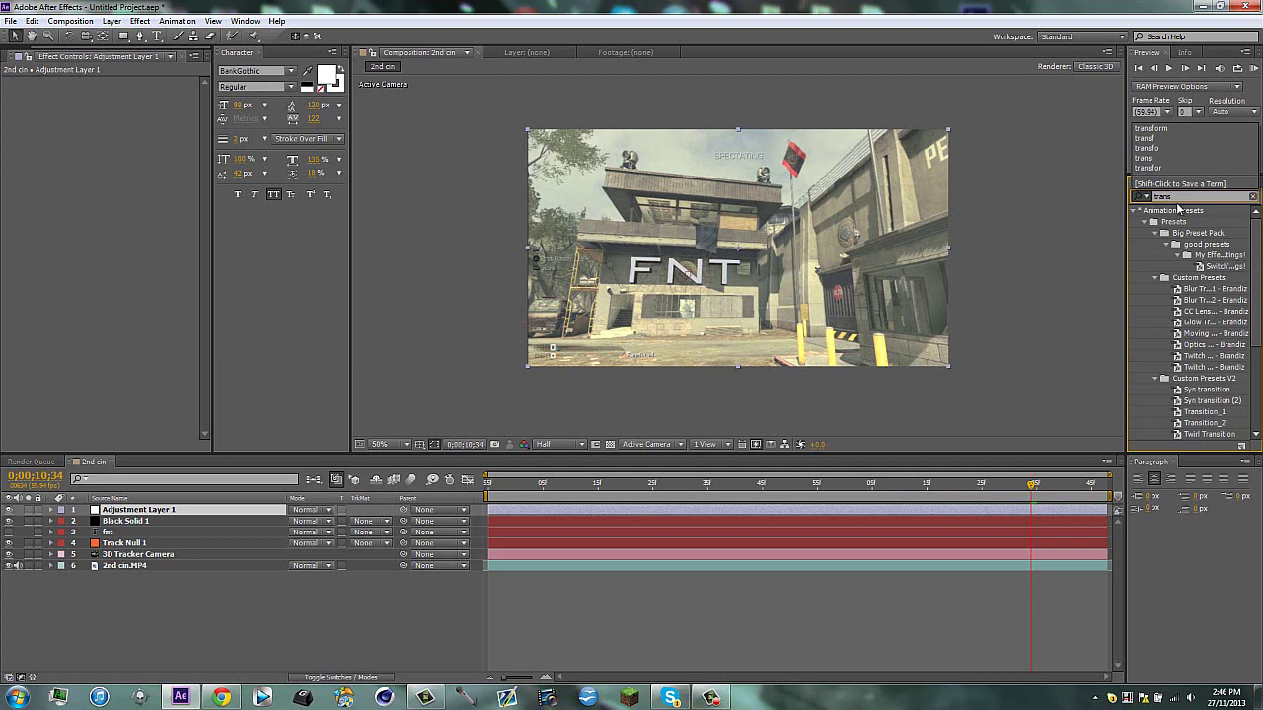
type("form")
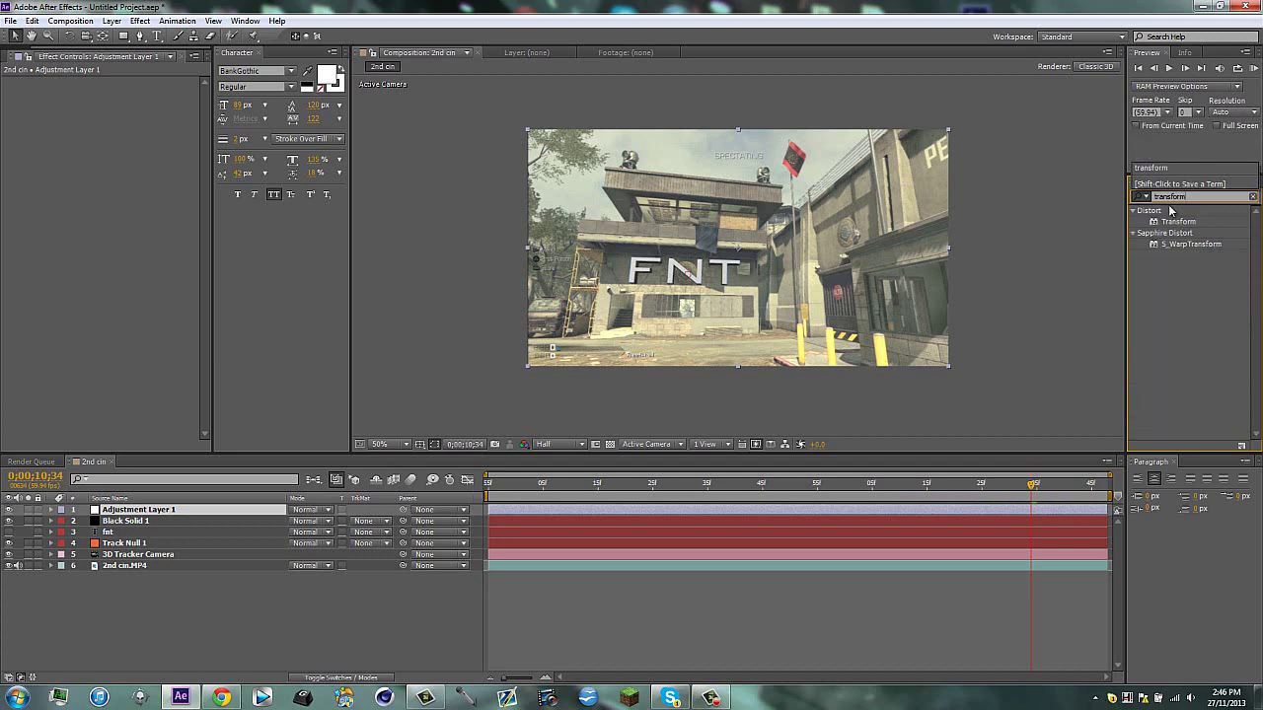
double_click(1172, 225)
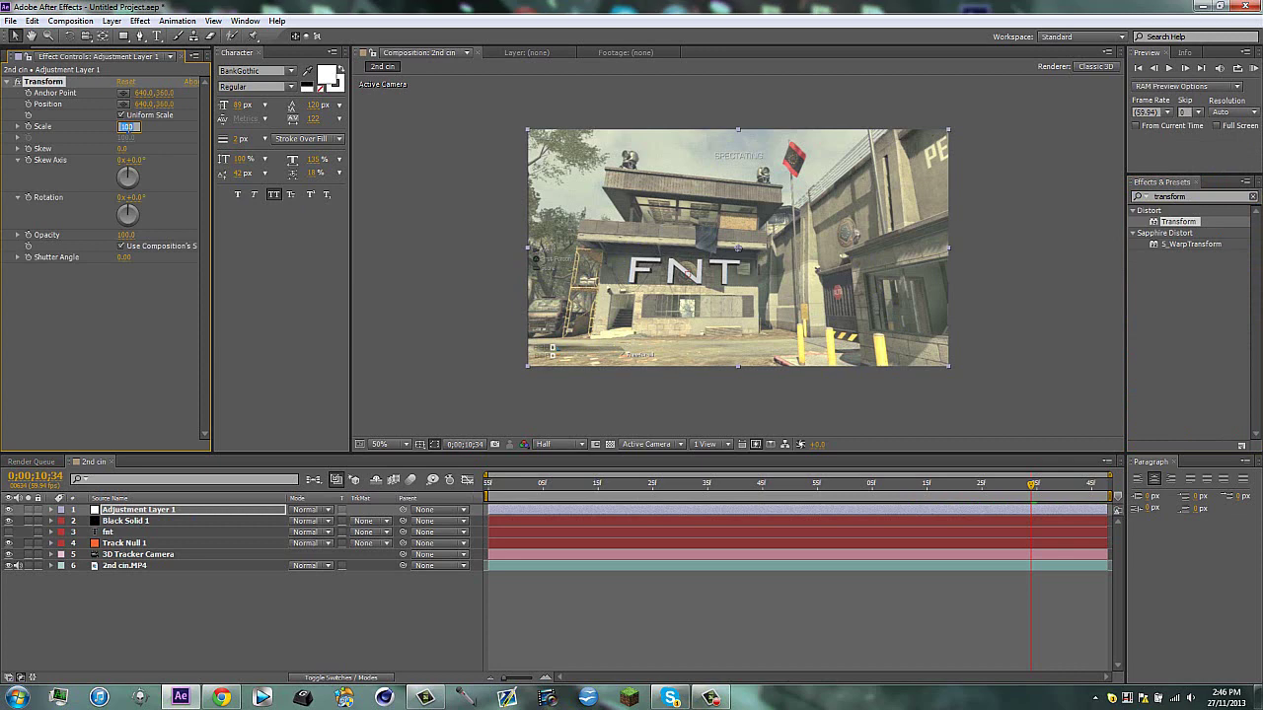
Set the Transform Scale to 125 on the adjustment layer.
type("120")
key("Return")
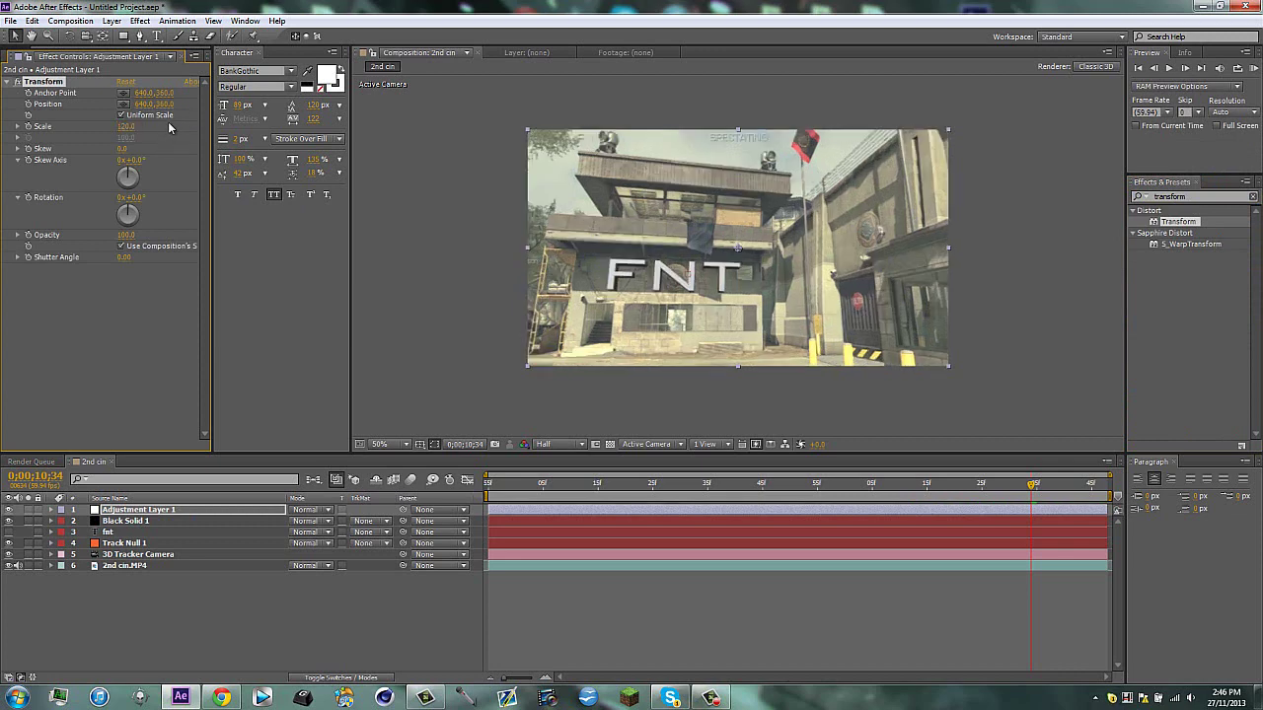
mouse_move(161, 94)
left_mouse_down()
mouse_move(150, 91)
mouse_move(163, 94)
left_mouse_up()
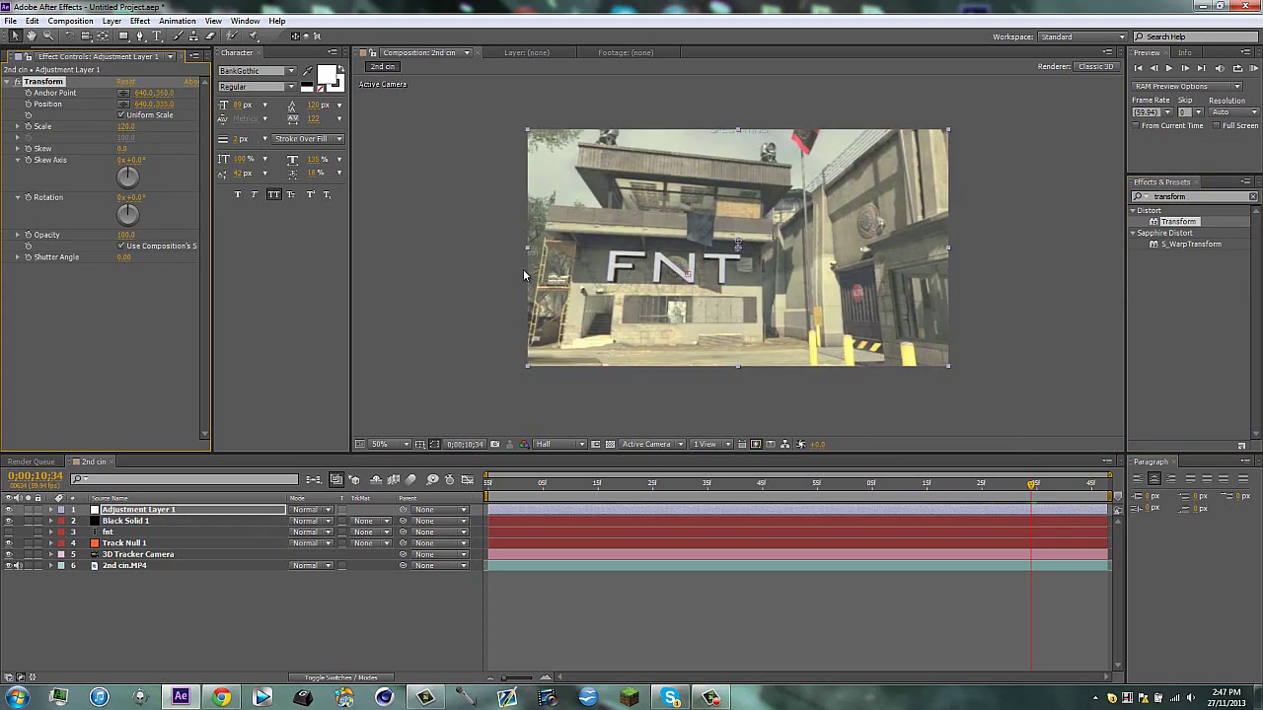
left_click(126, 127)
type("125")
key("Return")
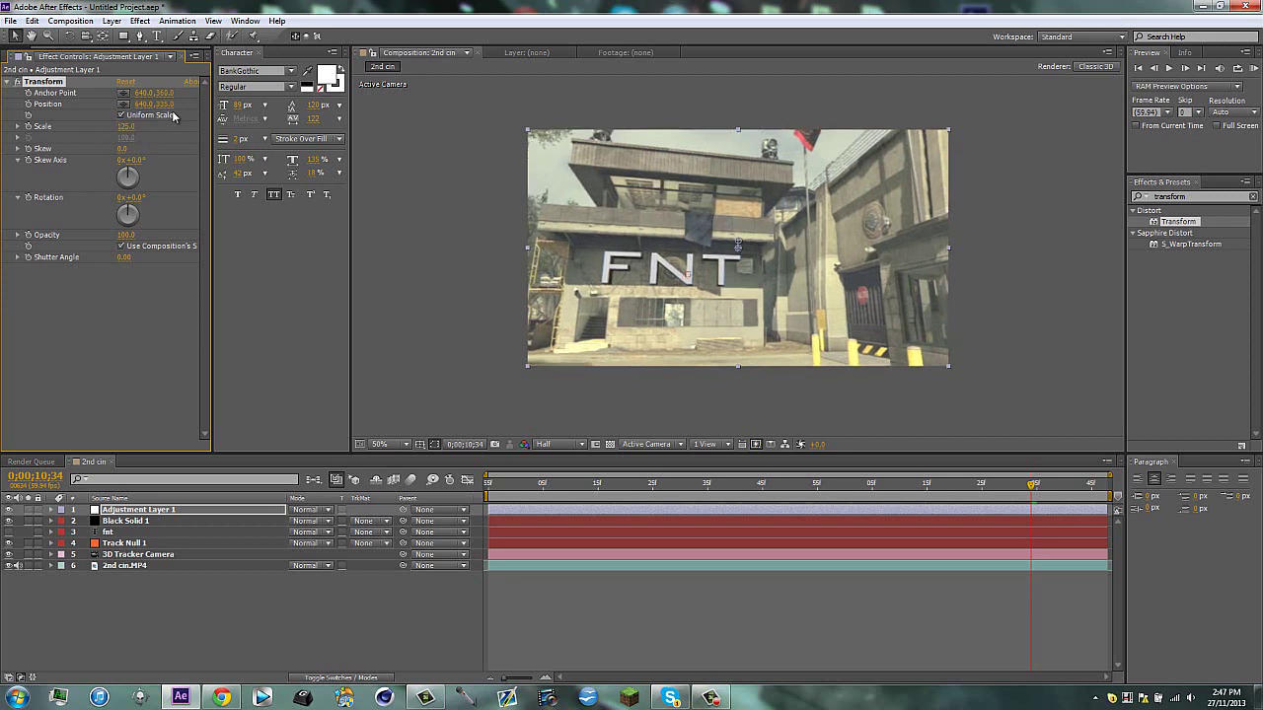
Set Transform Position Y to 335 and deselect the layer to view the result.
left_click(167, 104)
type("340")
key("Return")
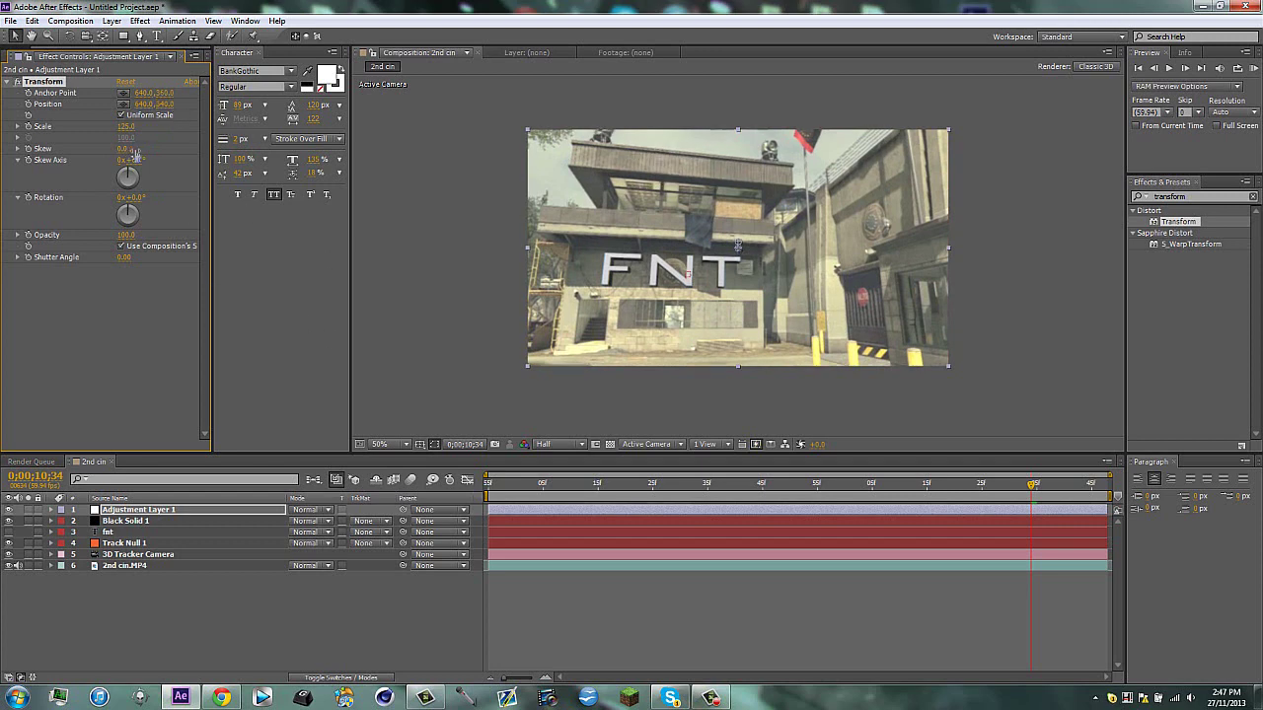
left_click(165, 105)
type("335")
key("Return")
left_click(227, 596)
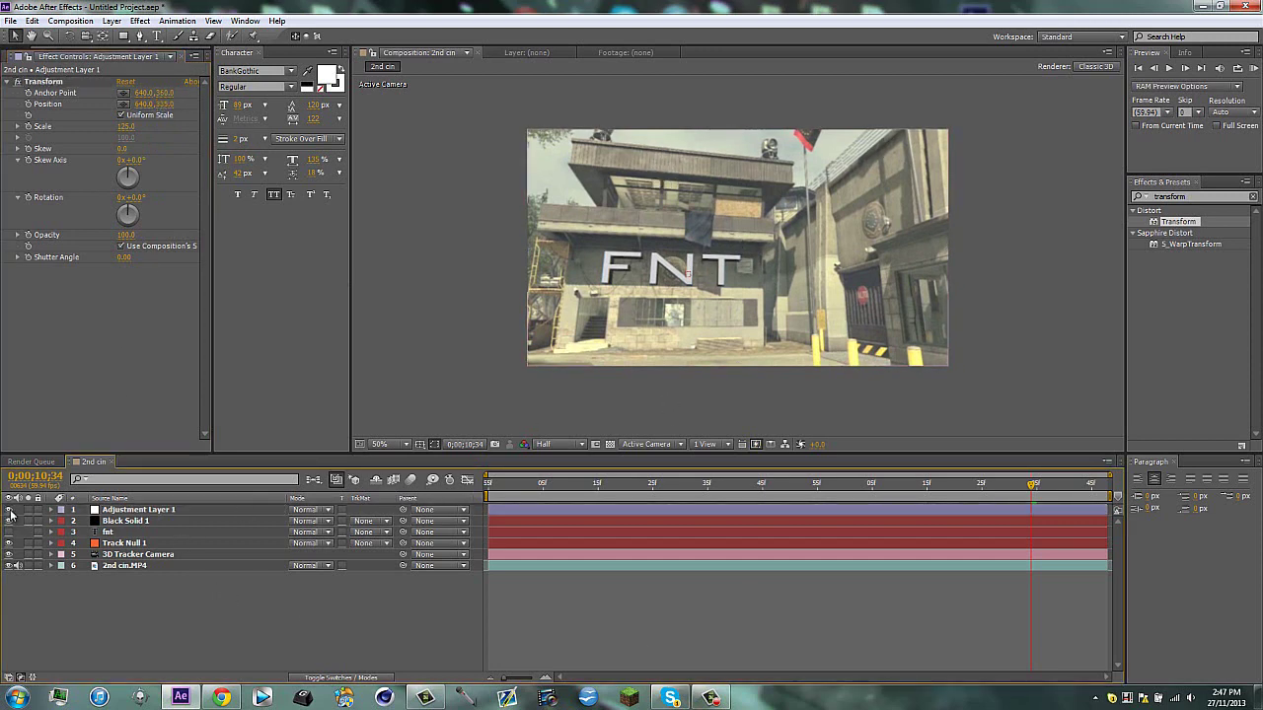
Minimize After Effects and bring up Chrome showing the YouTube channel page.
left_click(1208, 7)
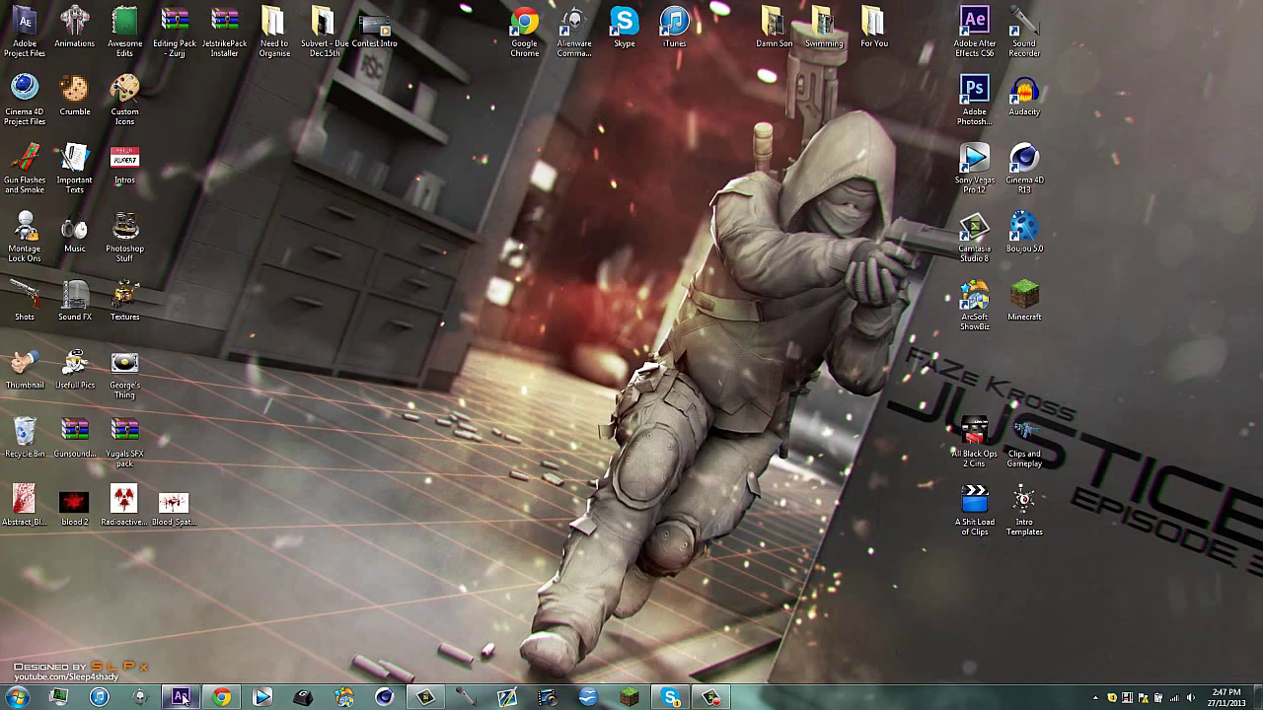
left_click(182, 695)
left_click(197, 698)
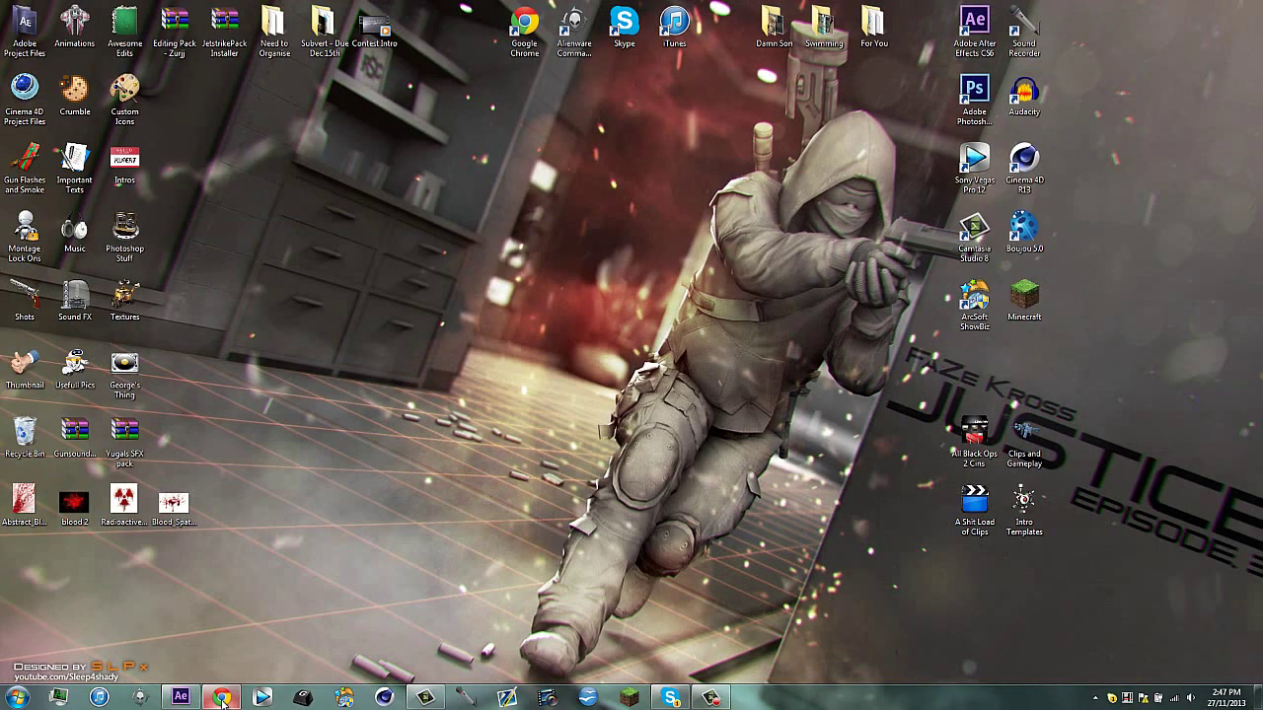
left_click(219, 699)
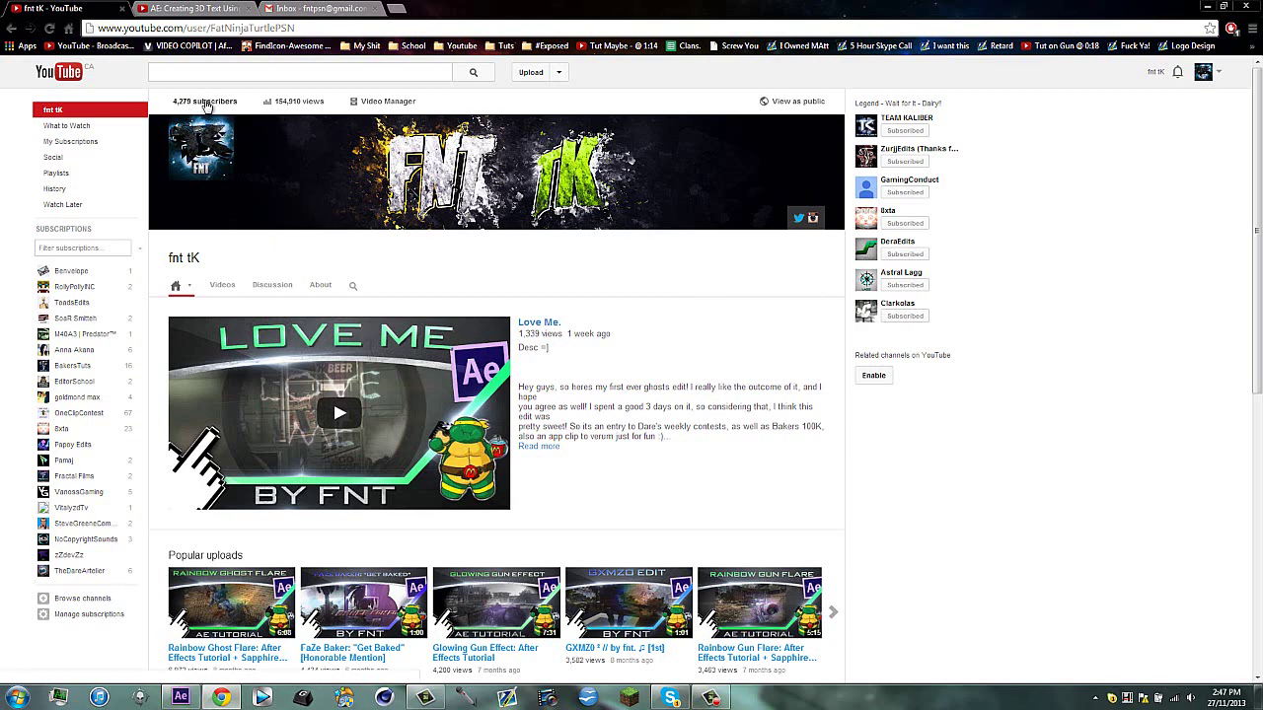
View the YouTube channel's Videos tab of uploads, then minimize Chrome to reveal the desktop.
left_click(222, 288)
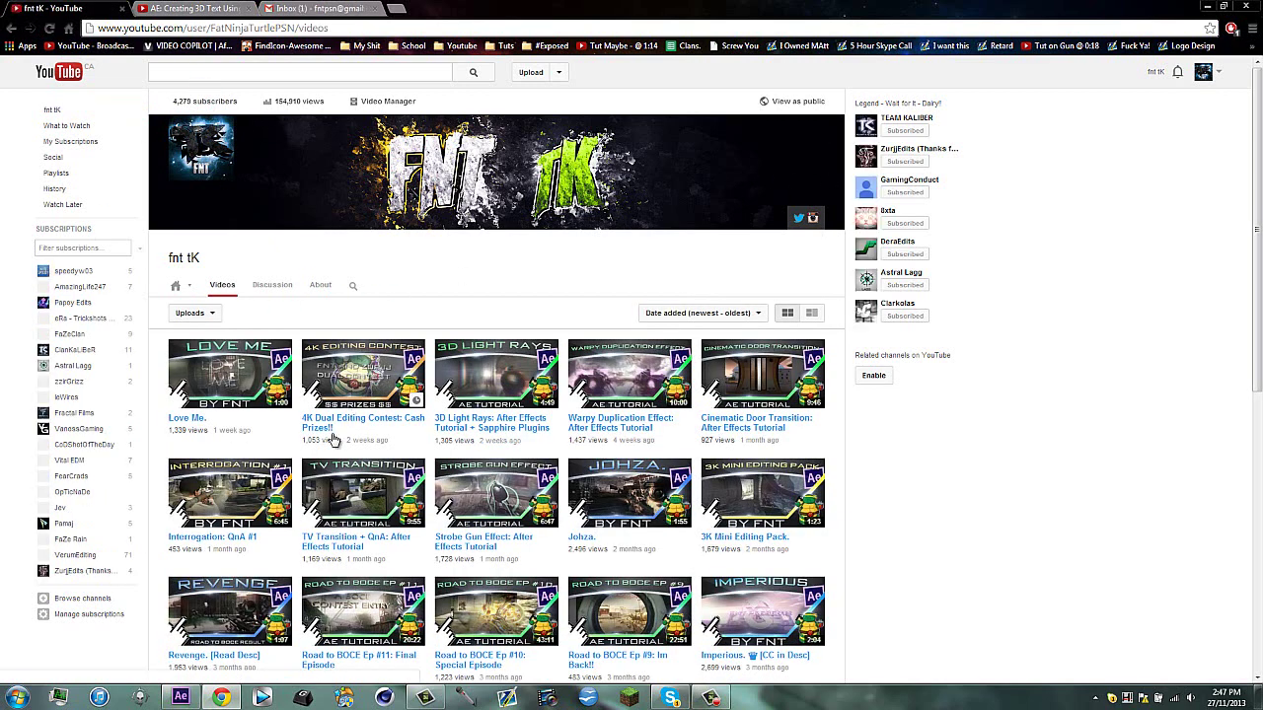
mouse_move(352, 441)
left_mouse_down()
mouse_move(394, 445)
mouse_move(344, 451)
left_mouse_up()
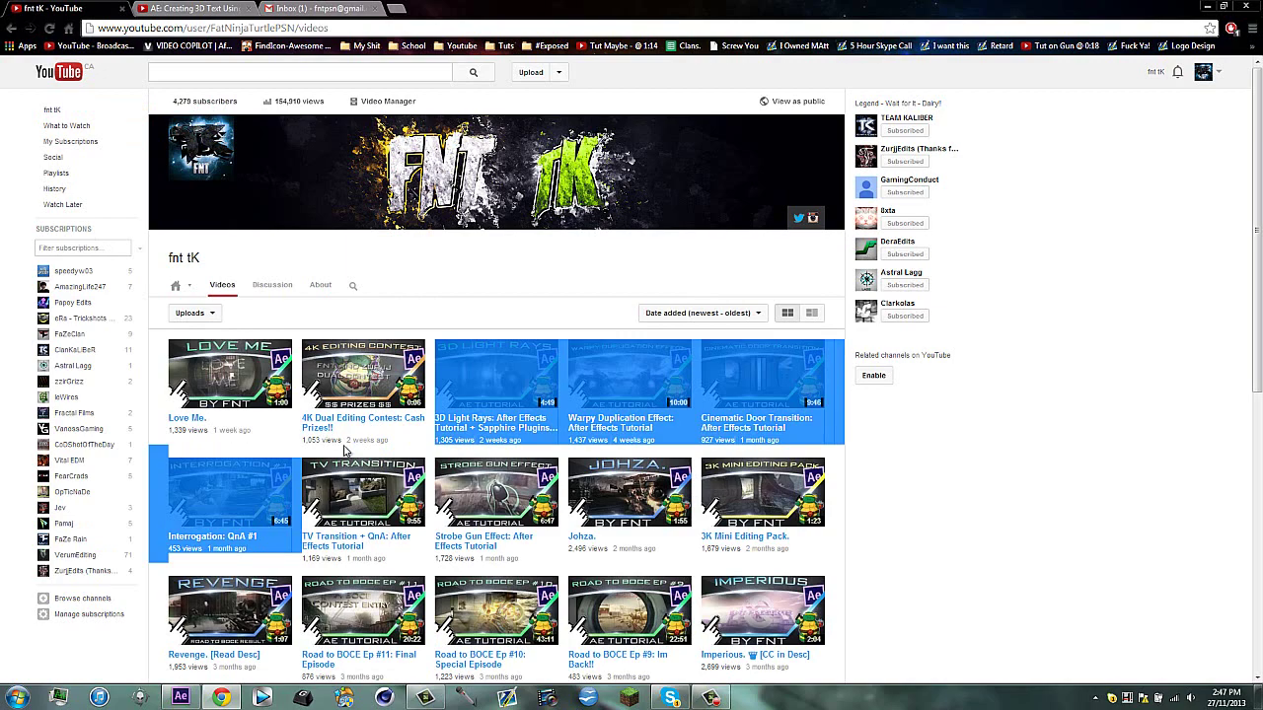
left_click(399, 446)
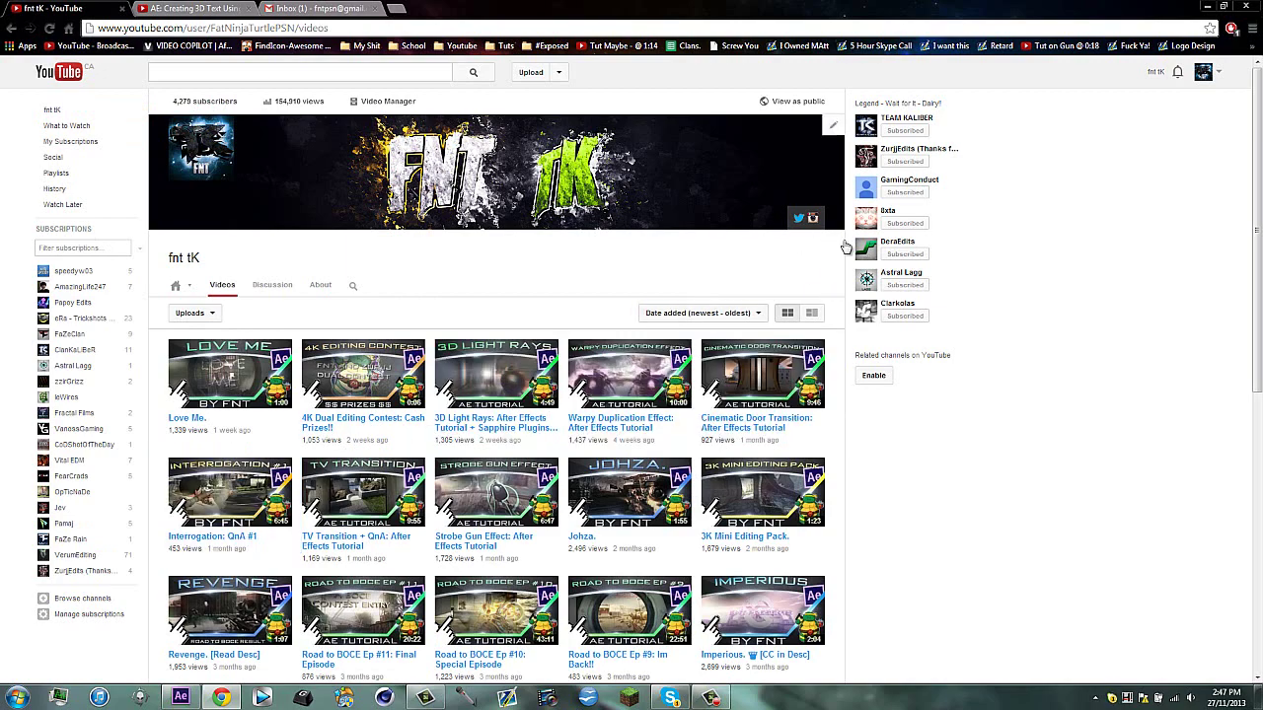
left_click(1206, 7)
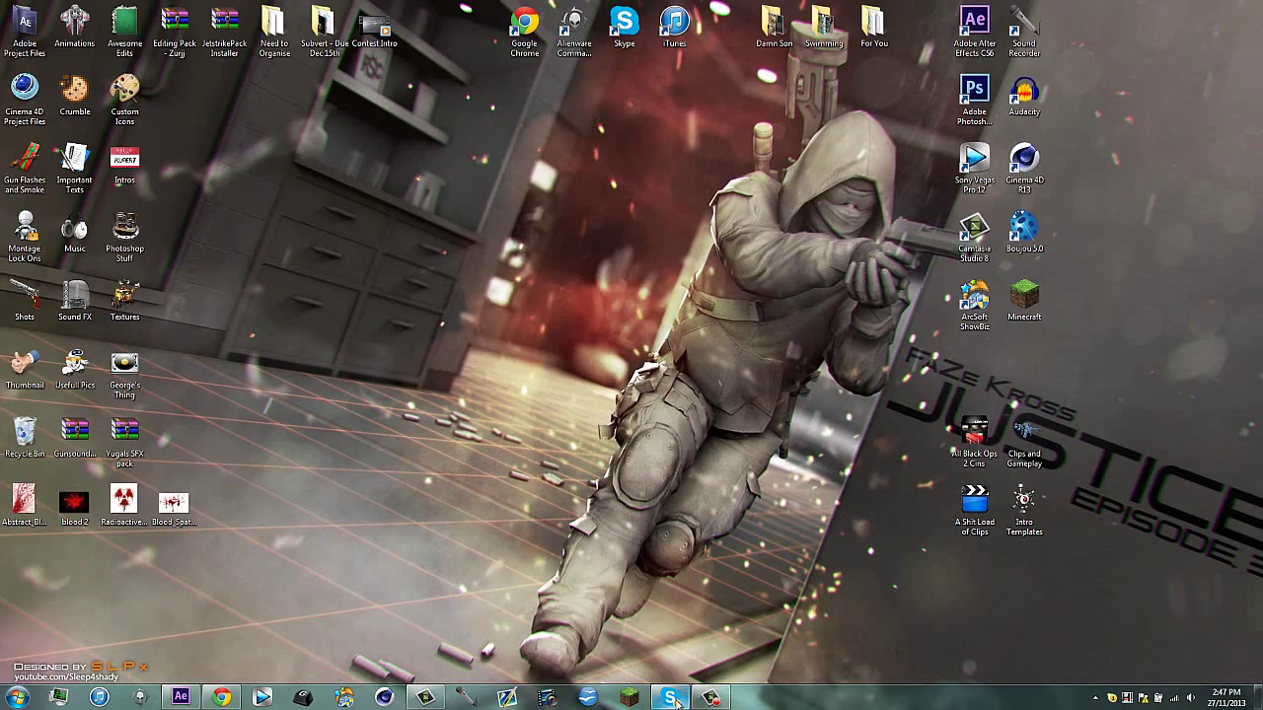
mouse_move(712, 698)
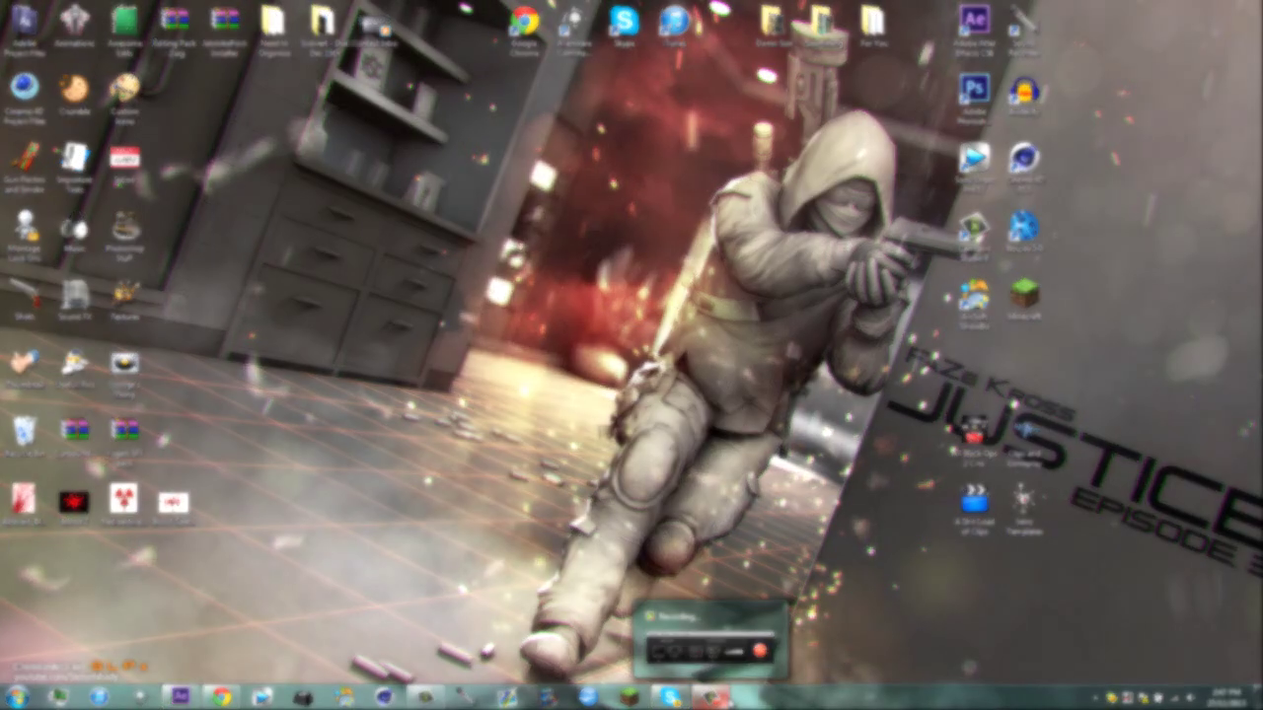